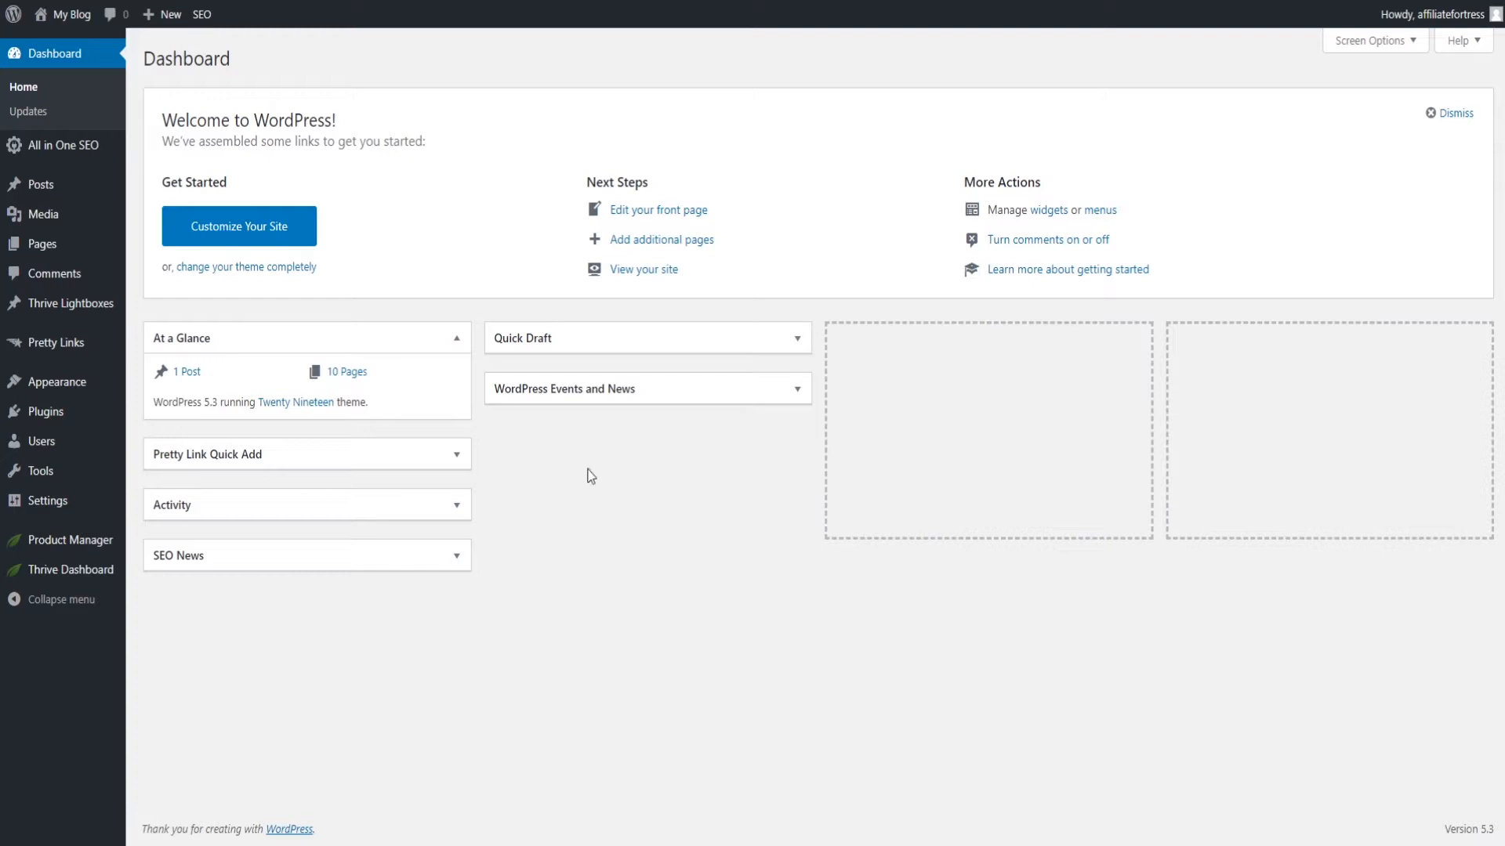
- Create a new page titled "test 123" and publish it
mouse_move(57, 245)
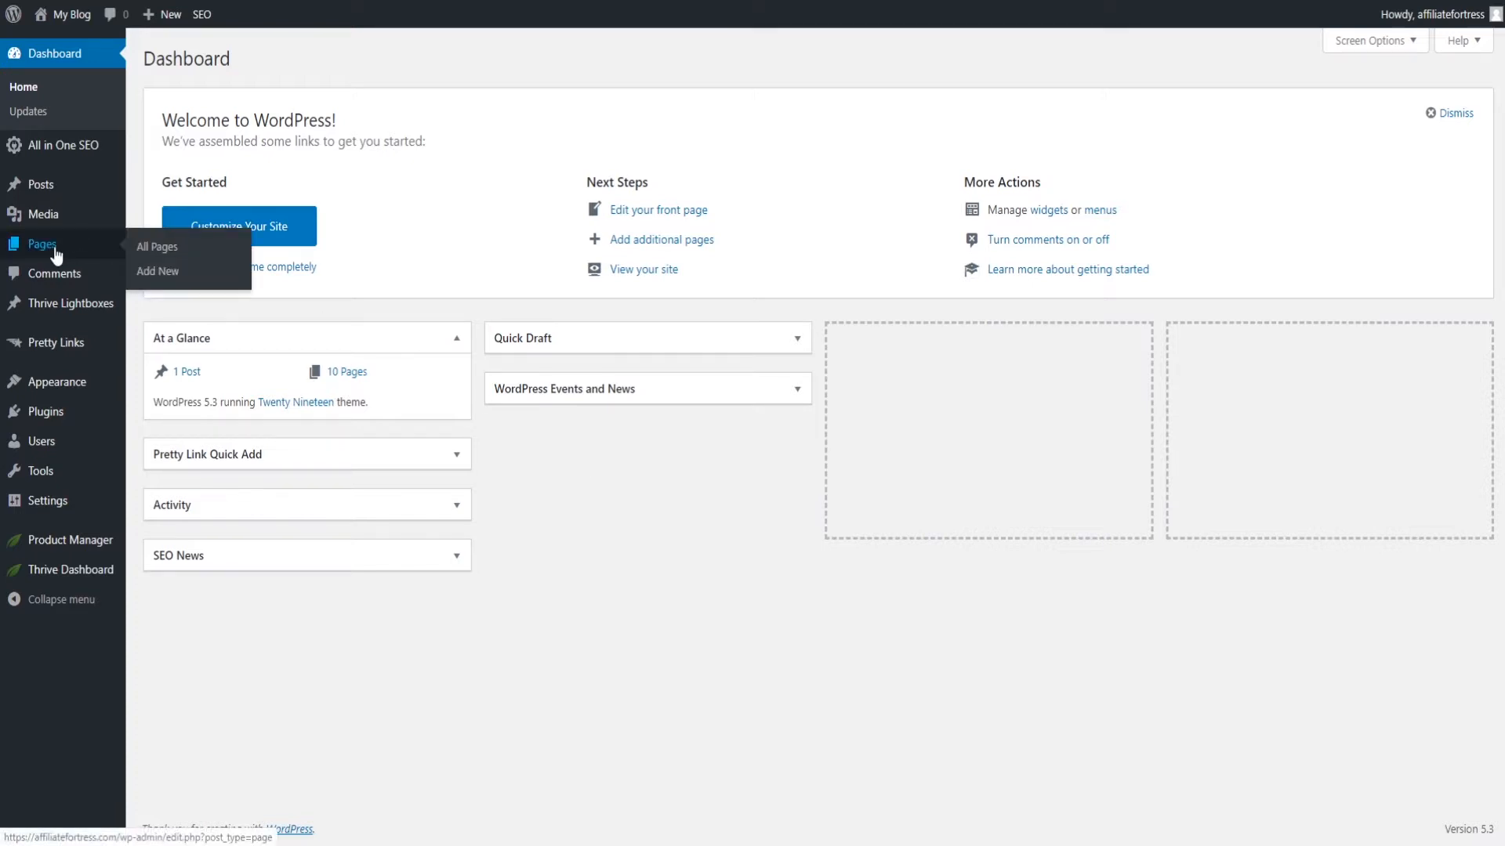
left_click(198, 278)
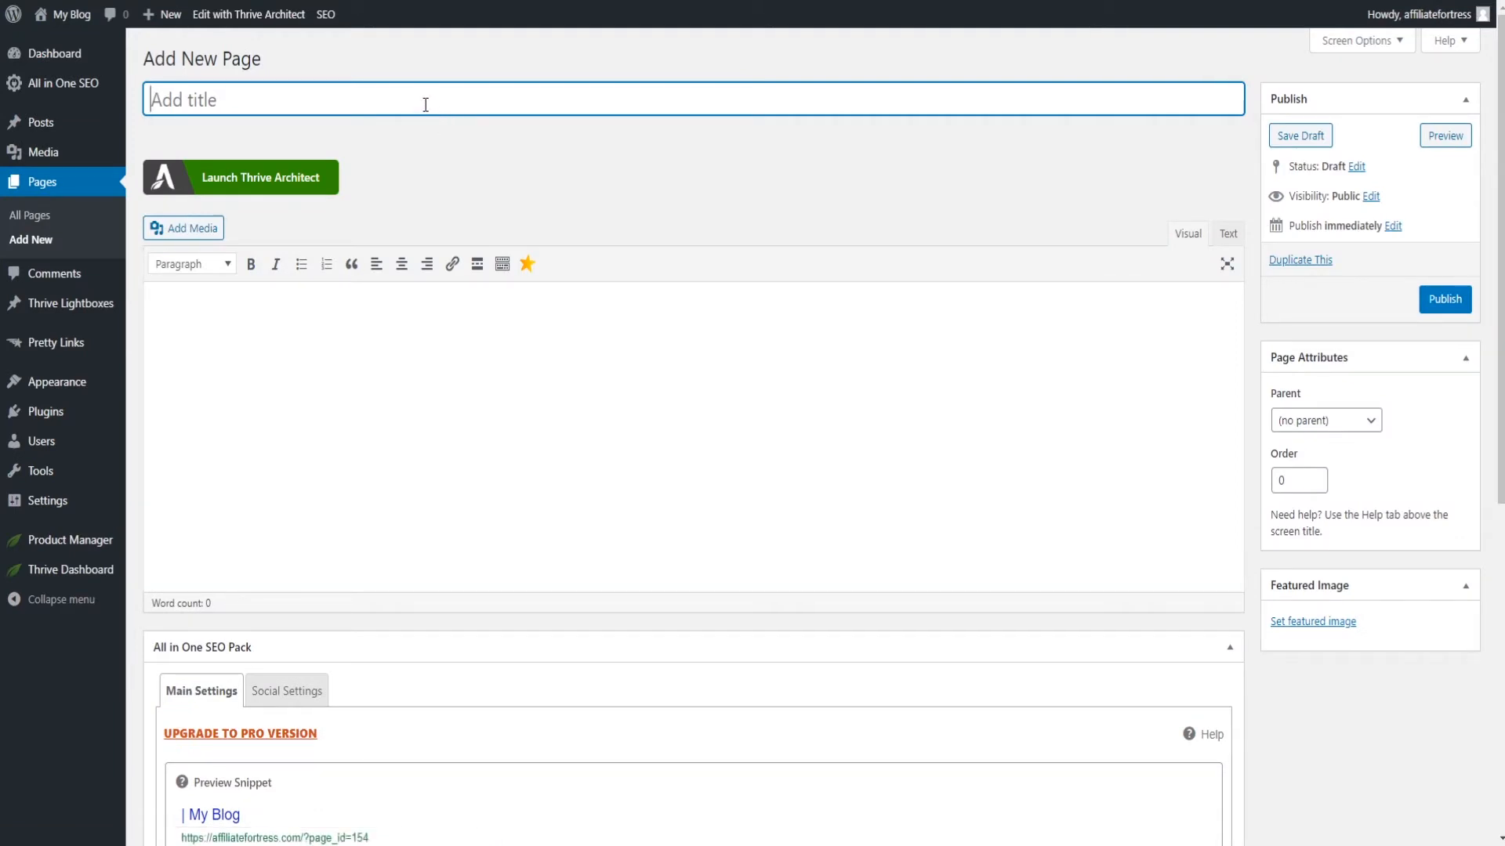
type("tes")
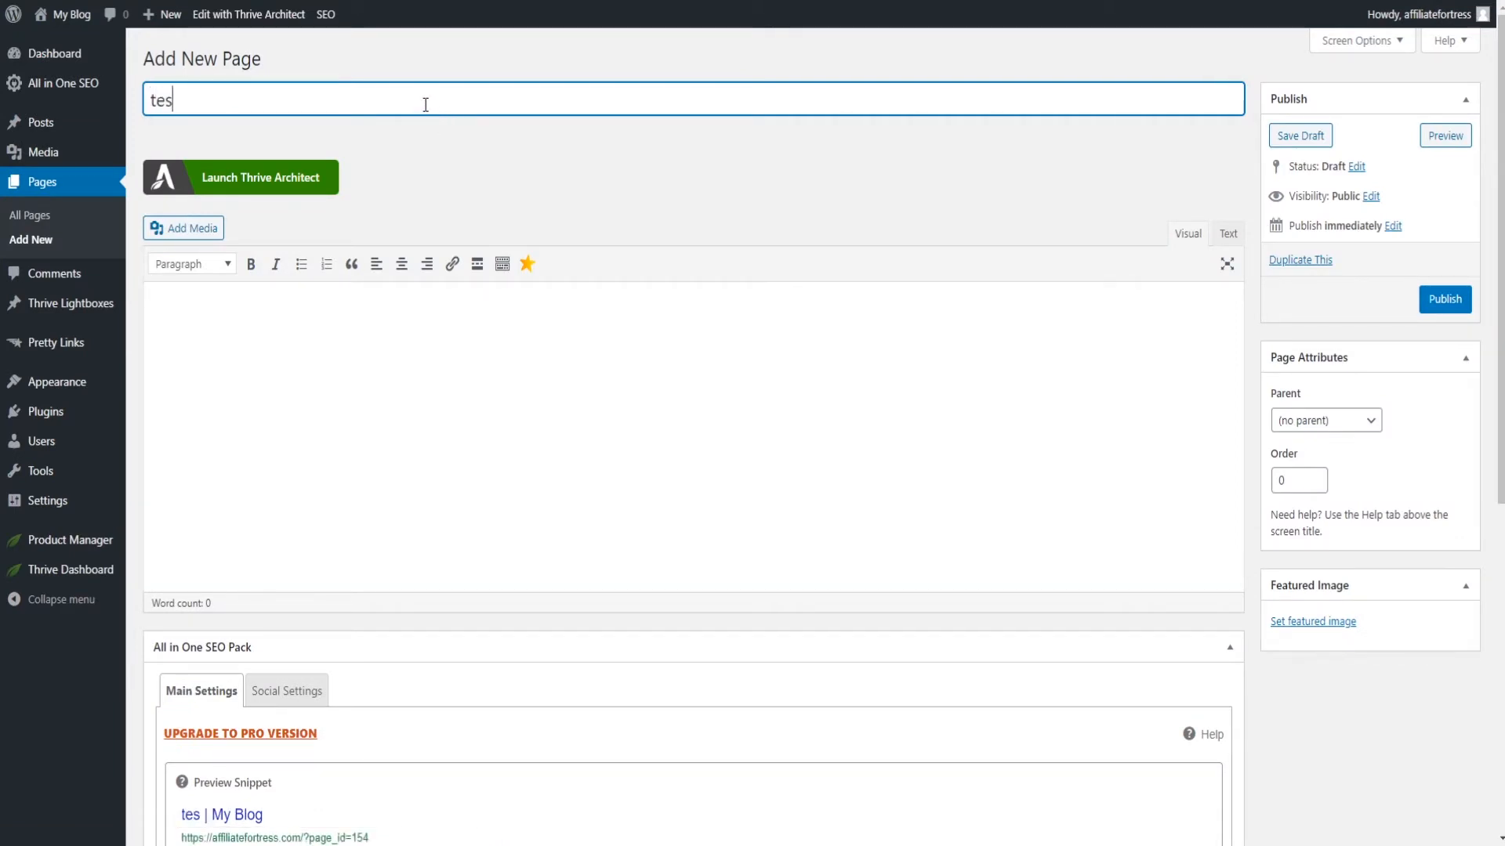
type("t 123")
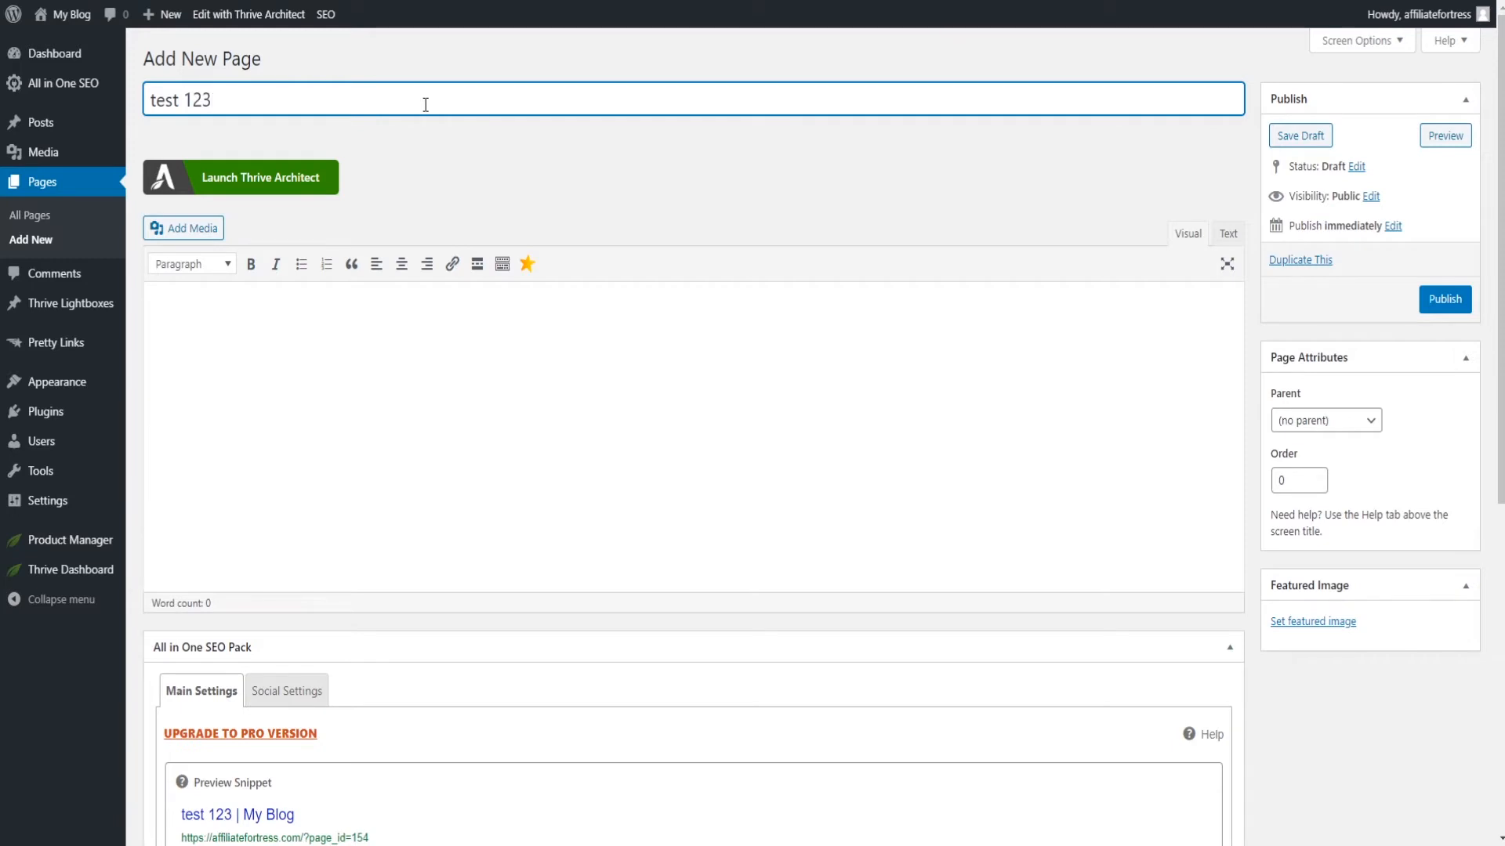
left_click(1451, 296)
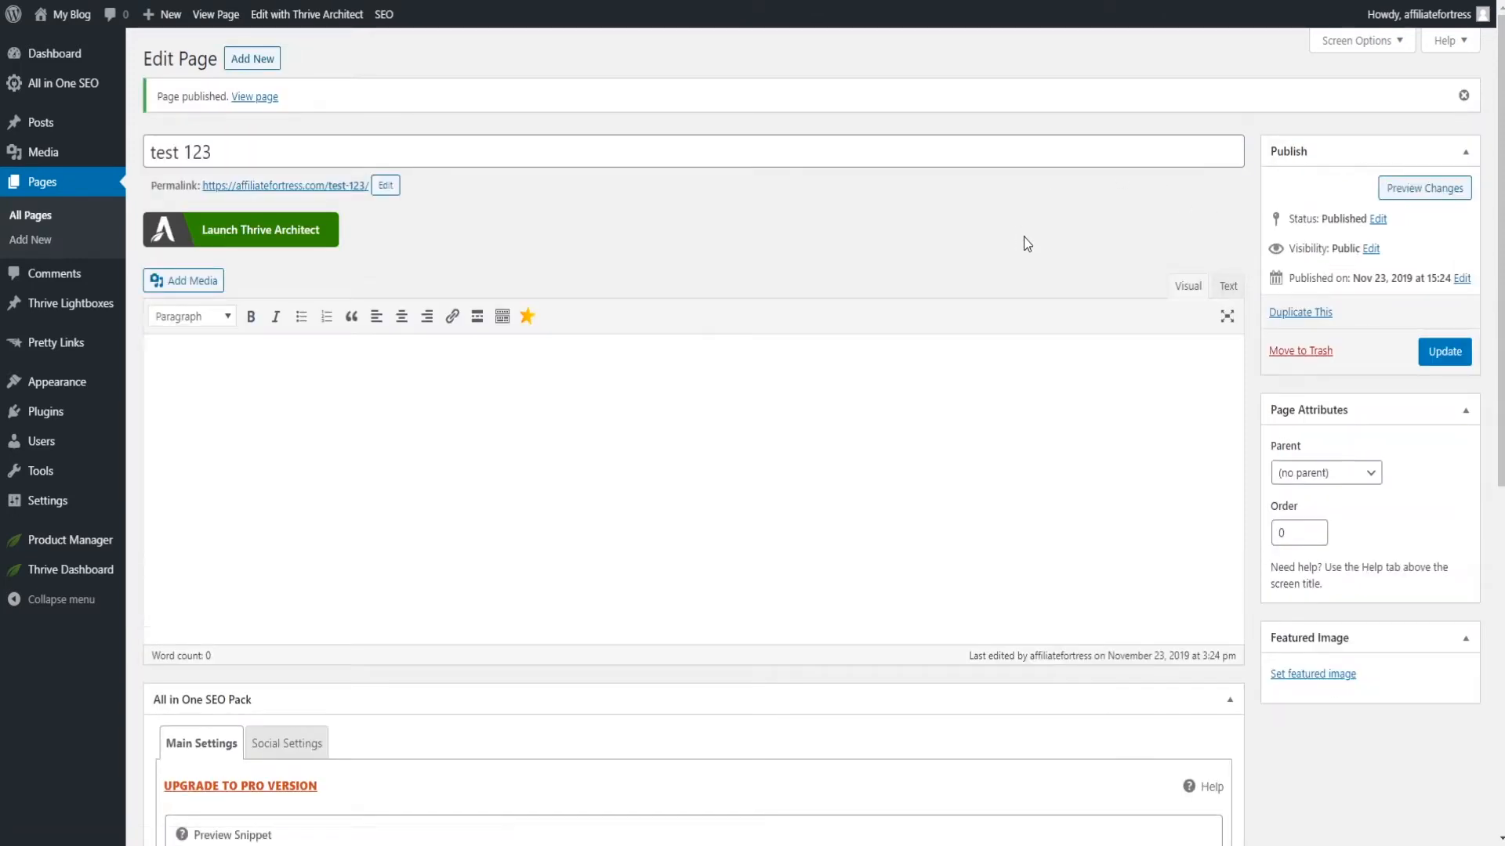
- Open the page in Thrive Architect and review the Smart Landing Pages templates, including which sets have page blocks
left_click(243, 245)
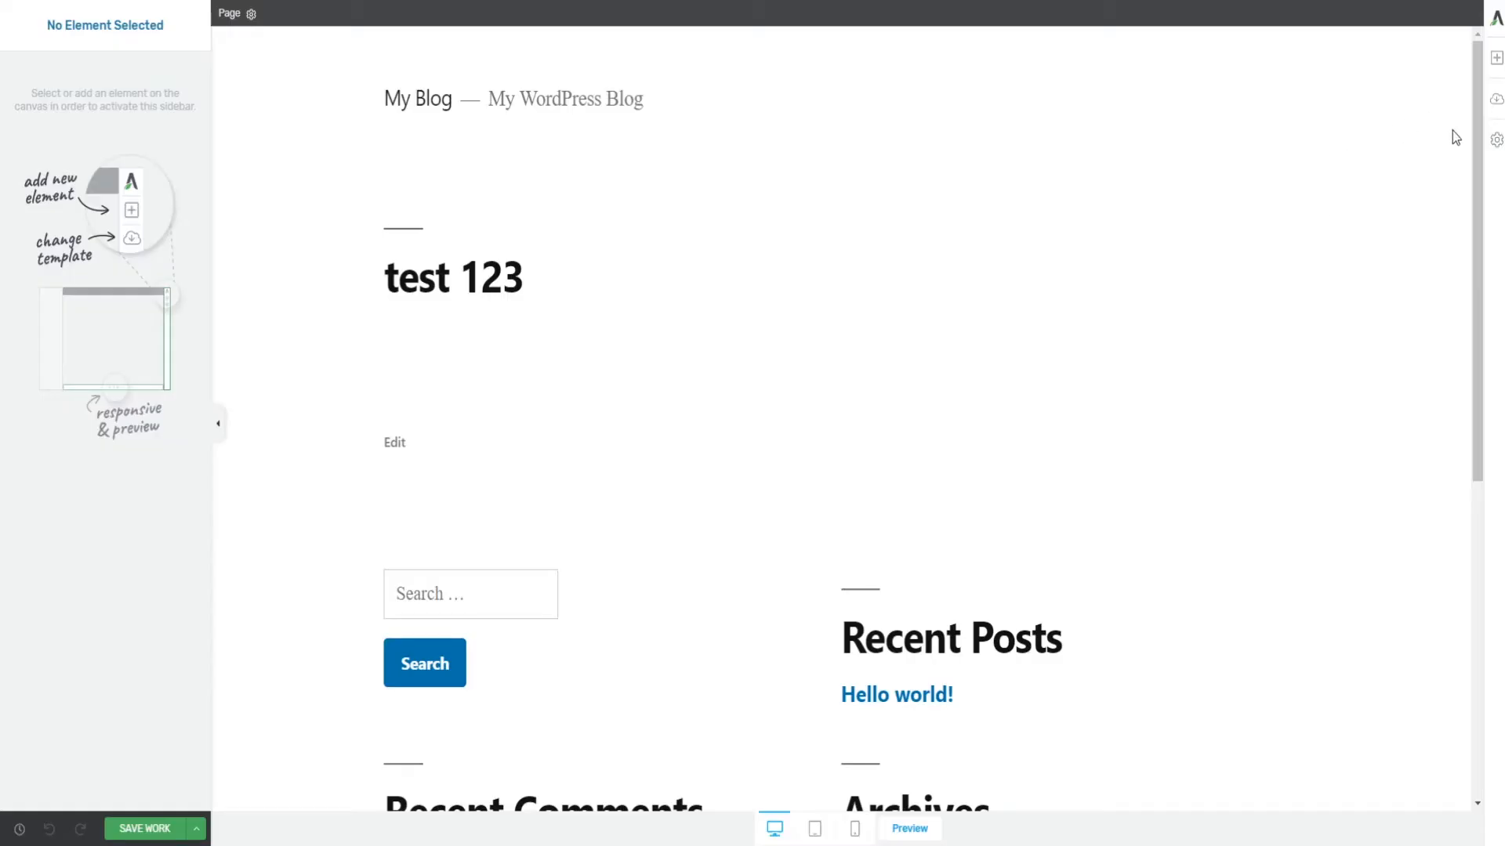
left_click(1496, 100)
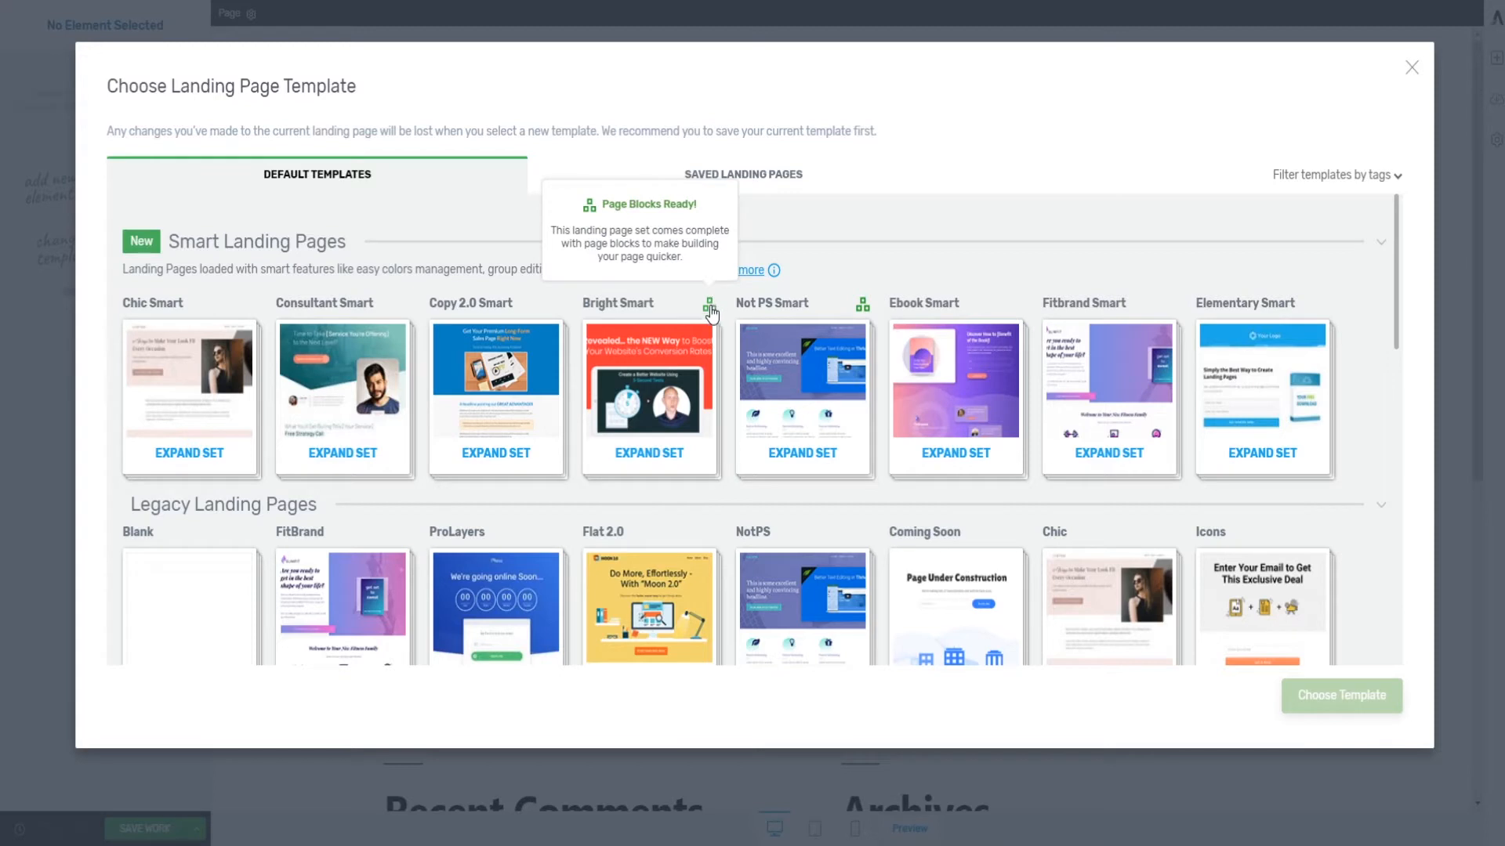
mouse_move(710, 309)
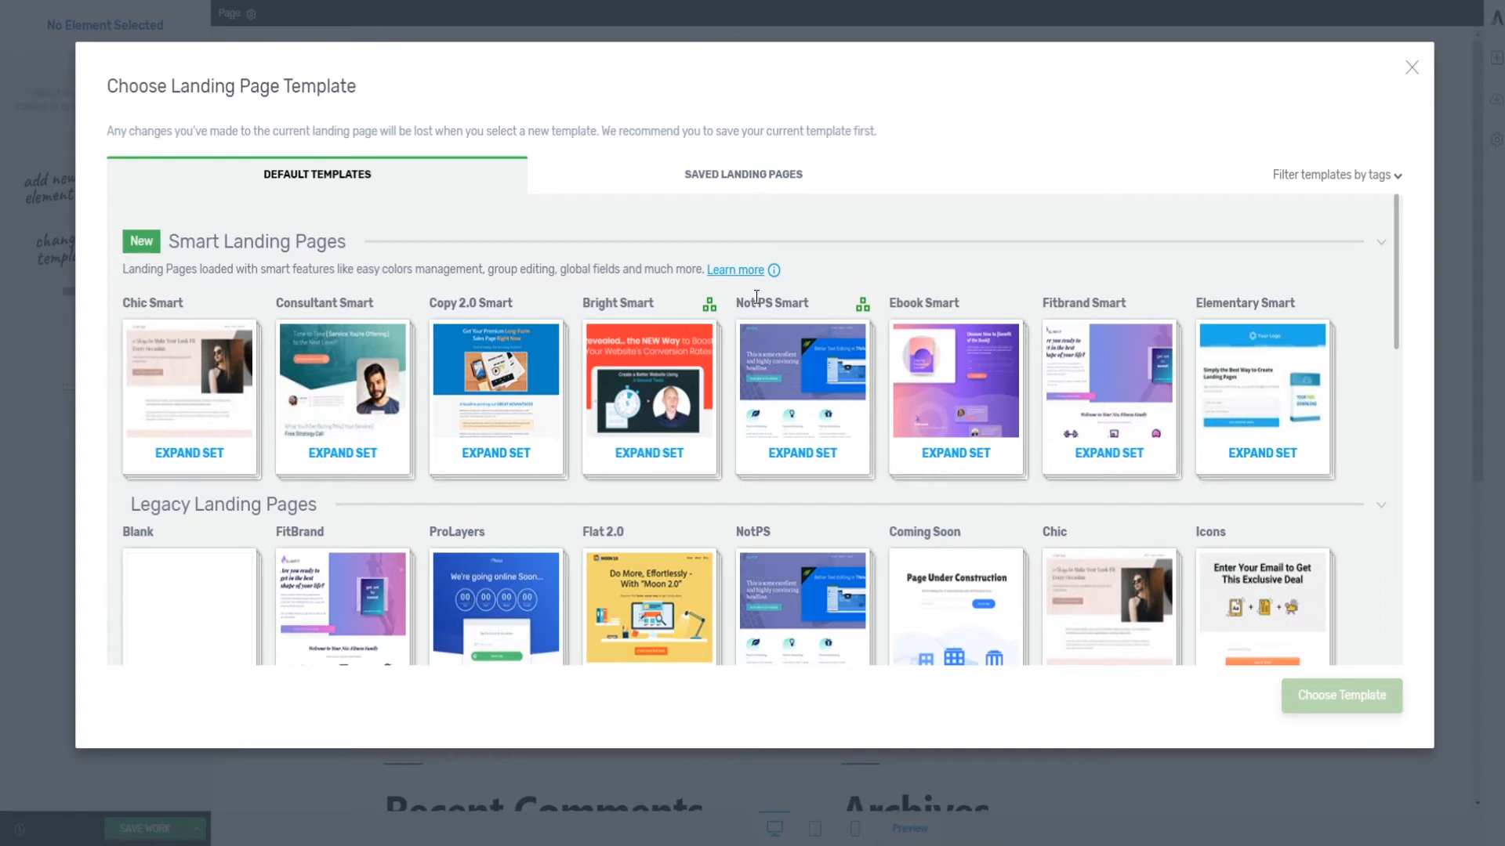
mouse_move(866, 308)
left_click_drag(234, 270, 703, 270)
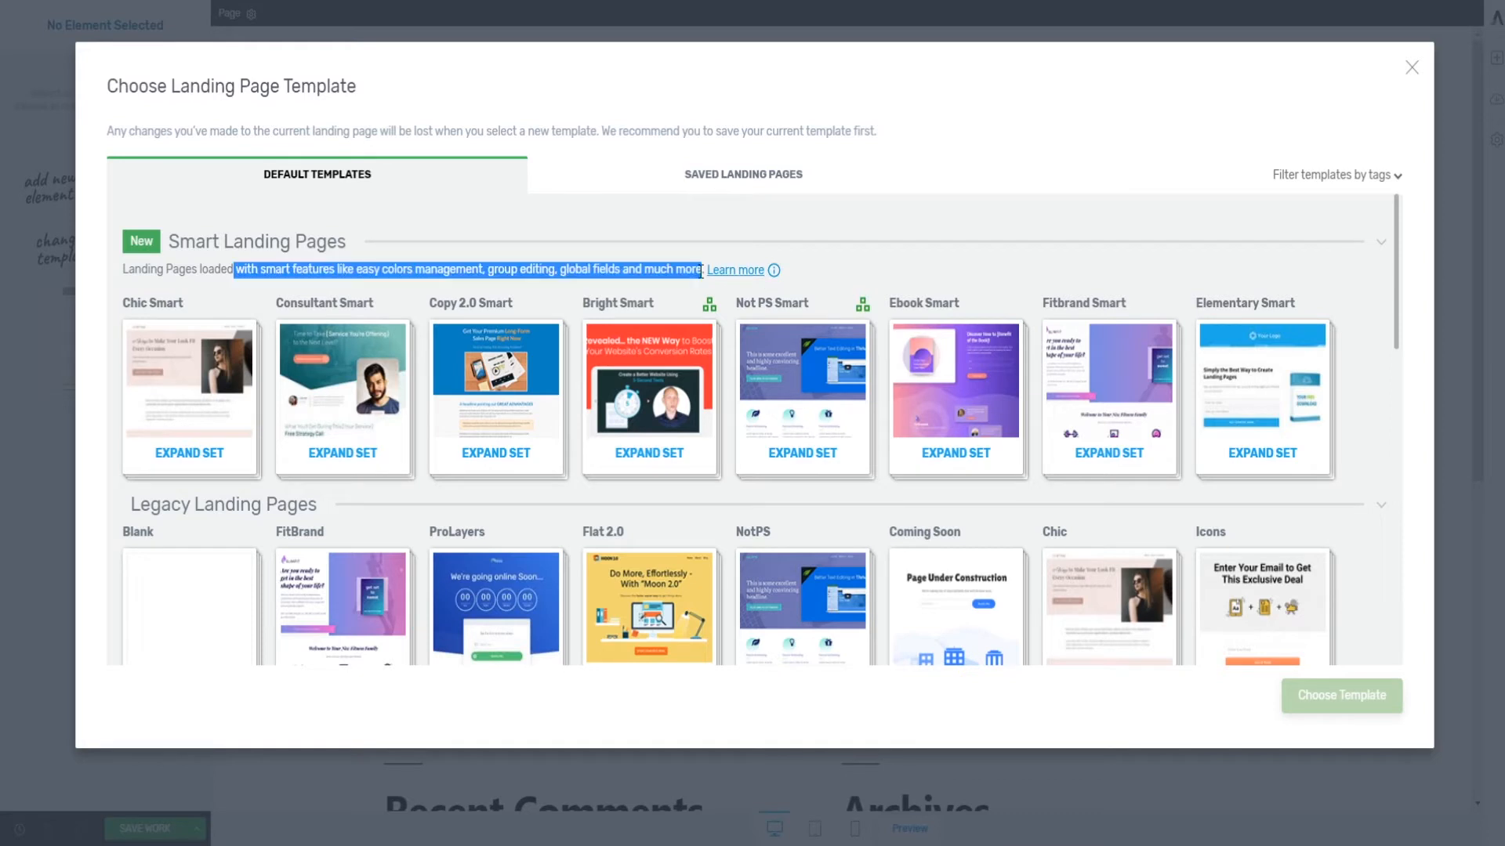
left_click(827, 266)
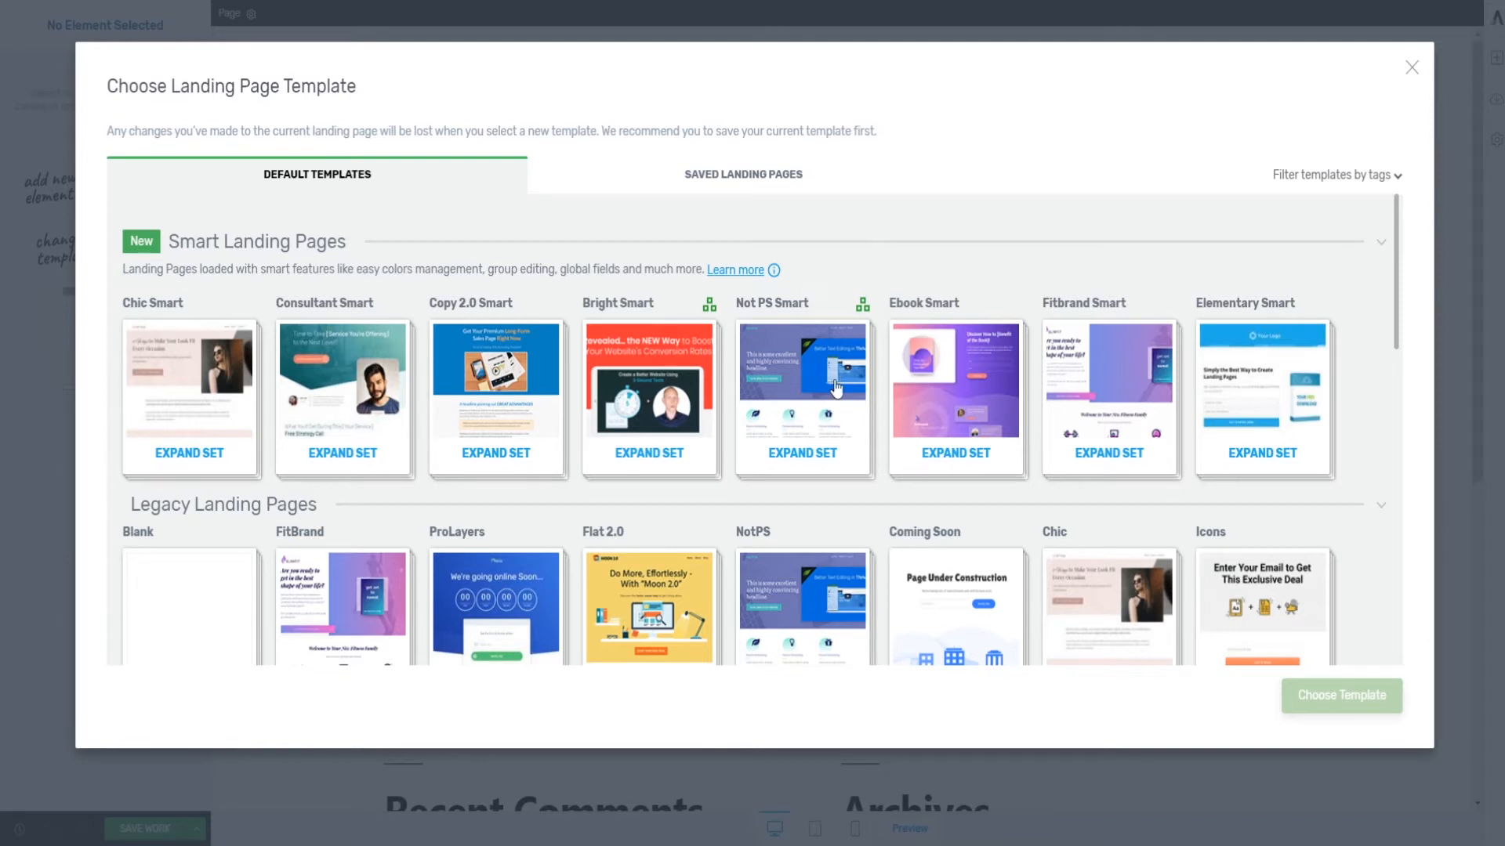
- Apply the Not PS Smart Homepage template from the Not PS Smart set to the page
left_click(800, 381)
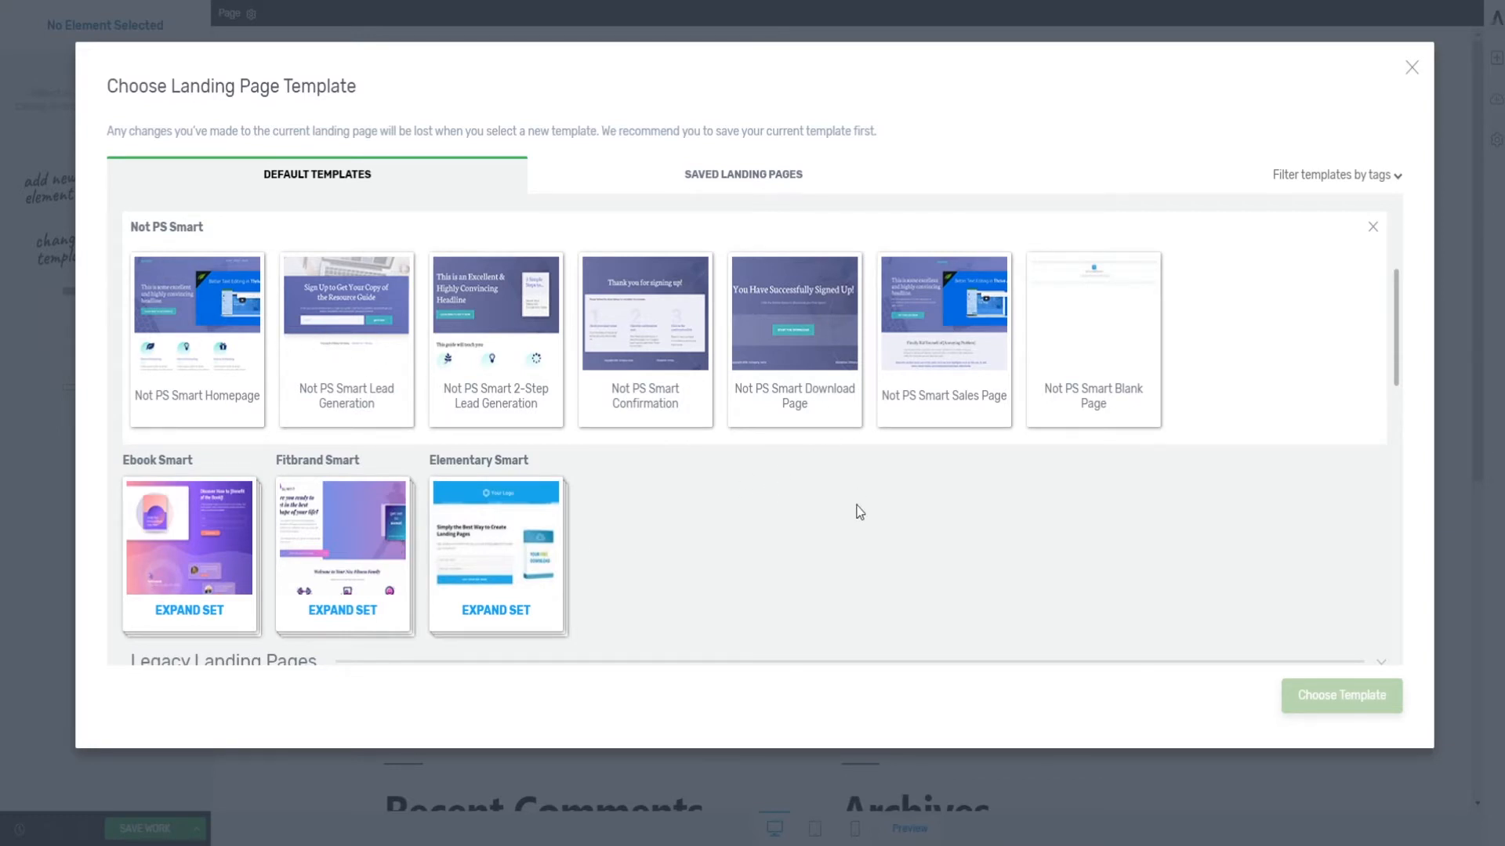
left_click(206, 311)
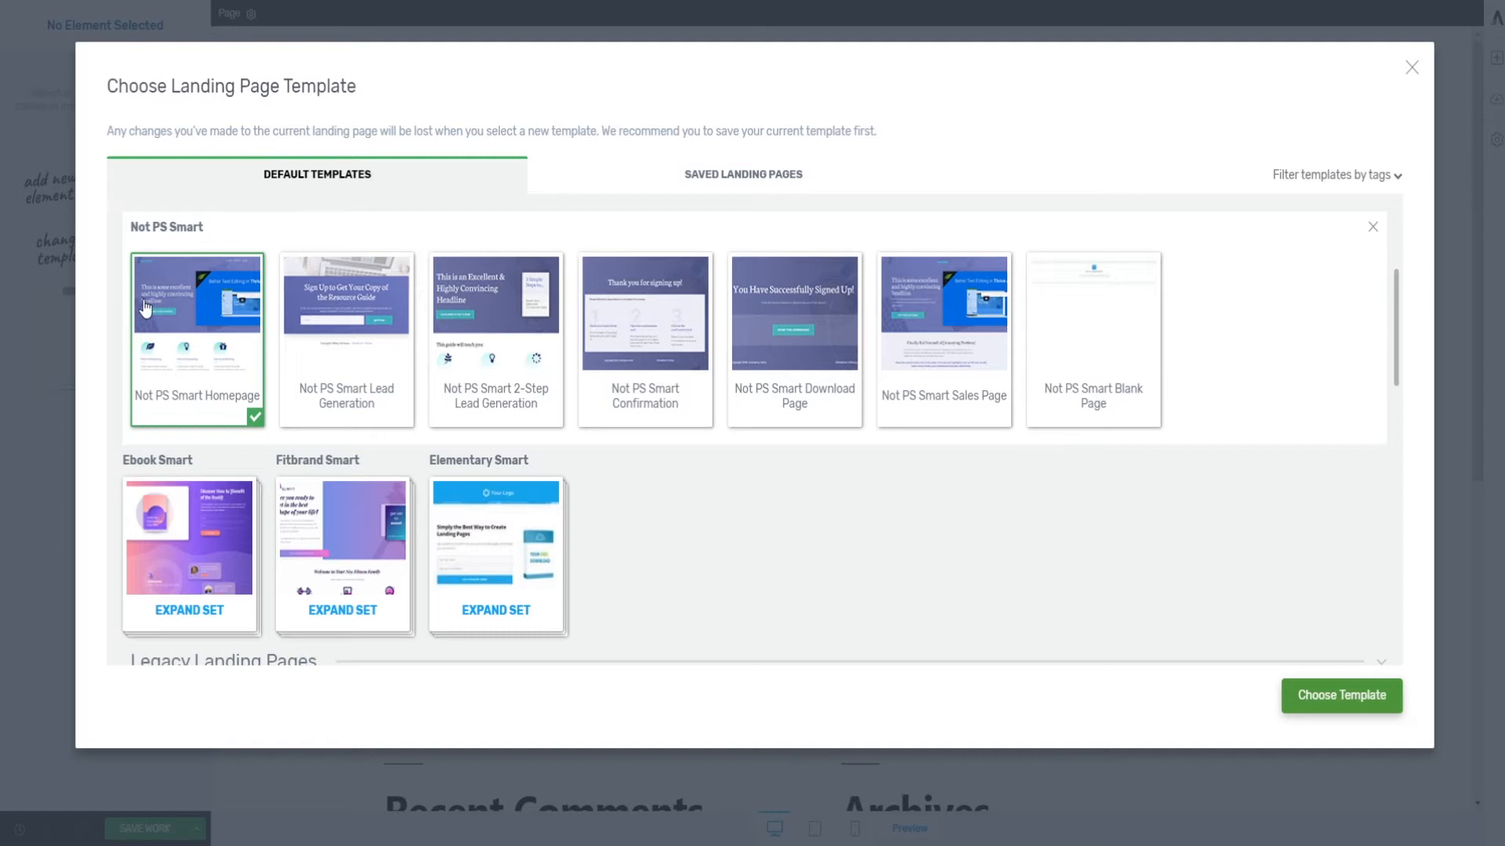
left_click(1325, 698)
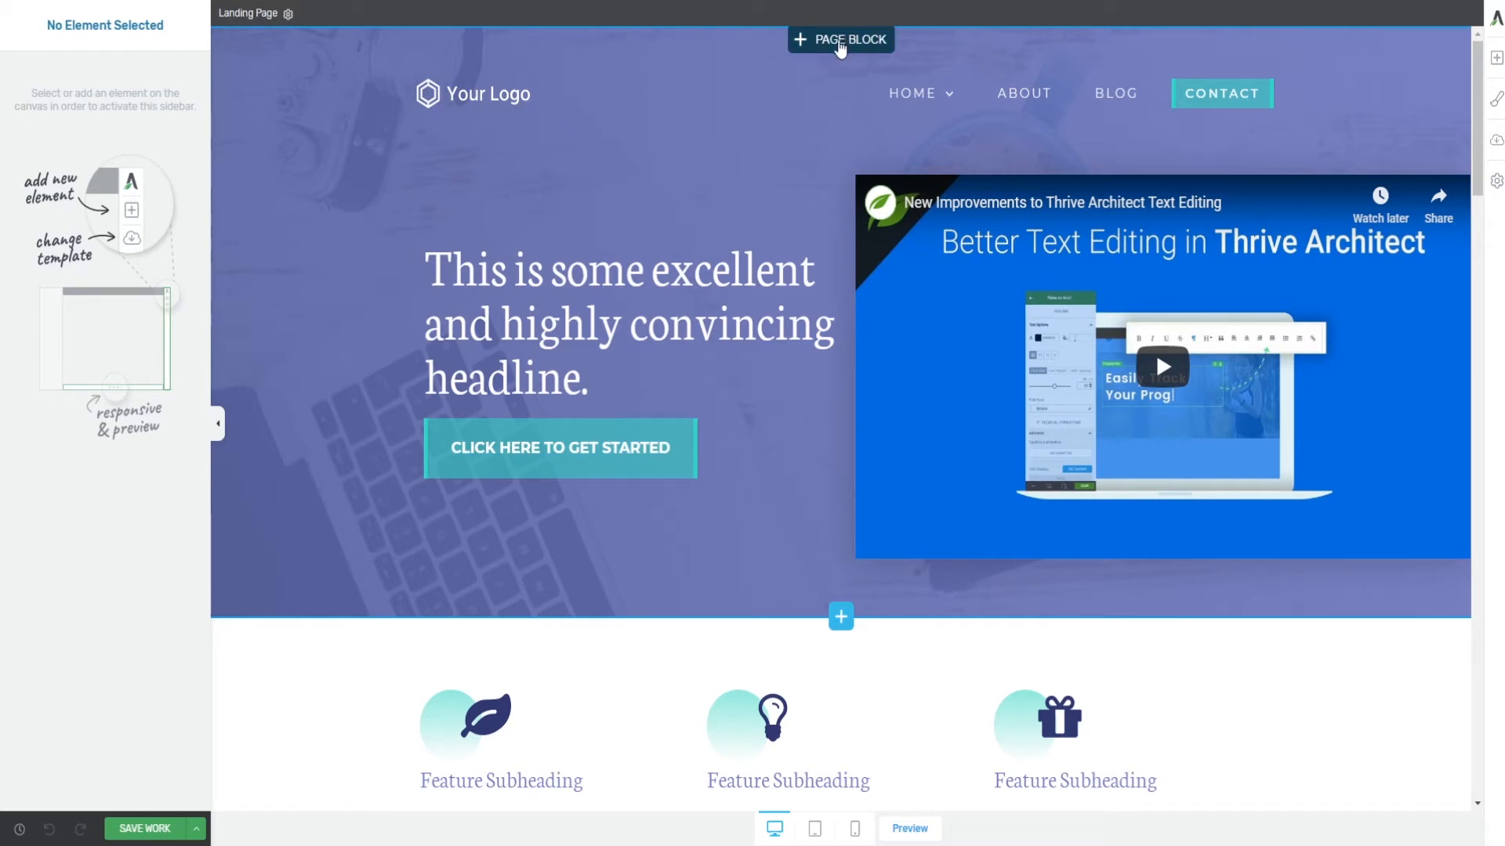
- Insert the Testimonials page block with three photo cards between the hero area and the three feature subheadings
scroll(846, 617, "down", 4)
scroll(847, 620, "down", 2)
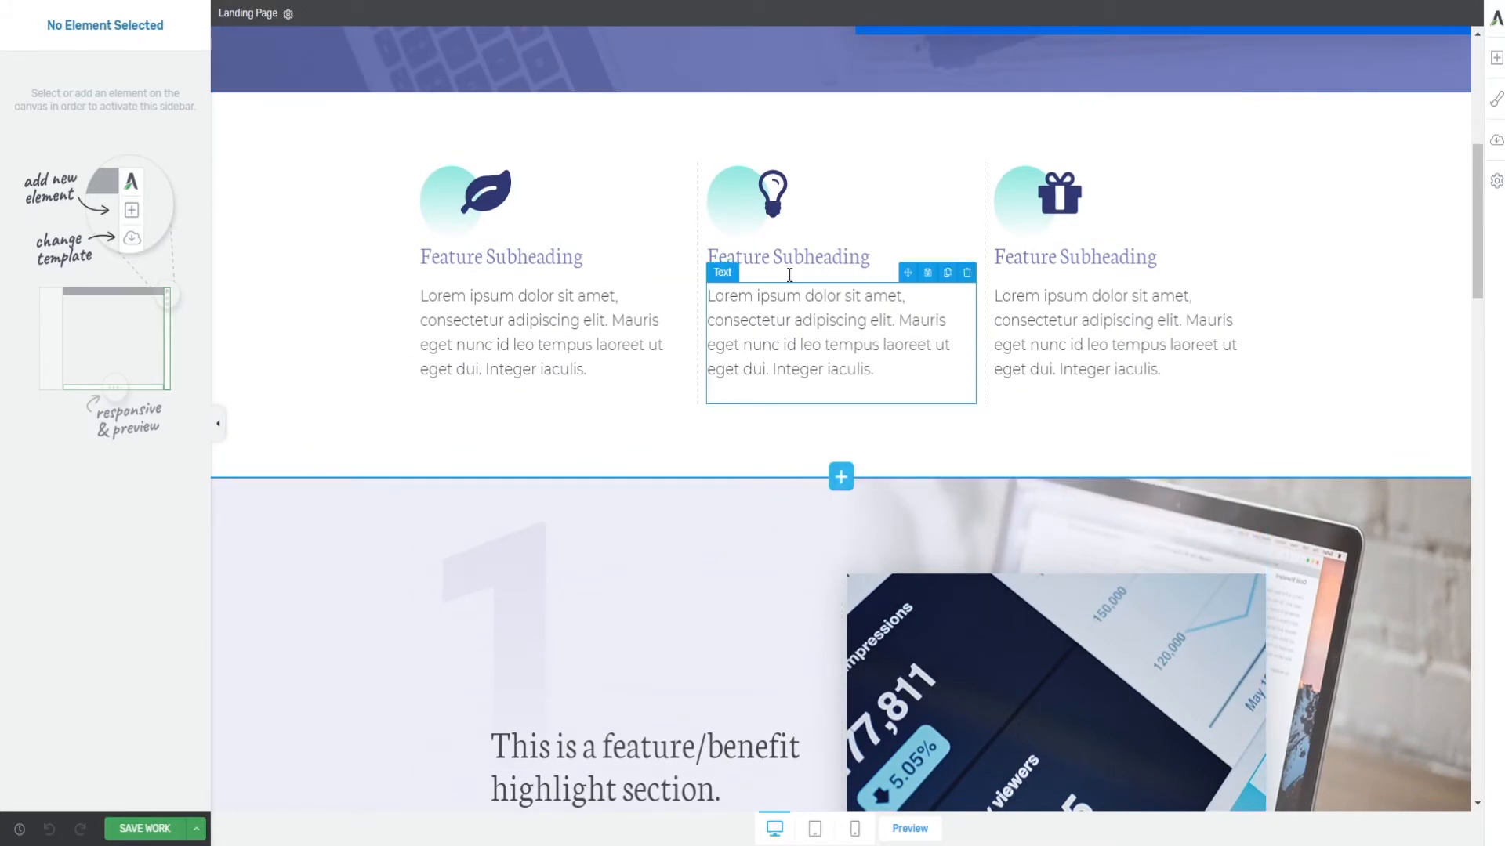
scroll(800, 257, "up", 1)
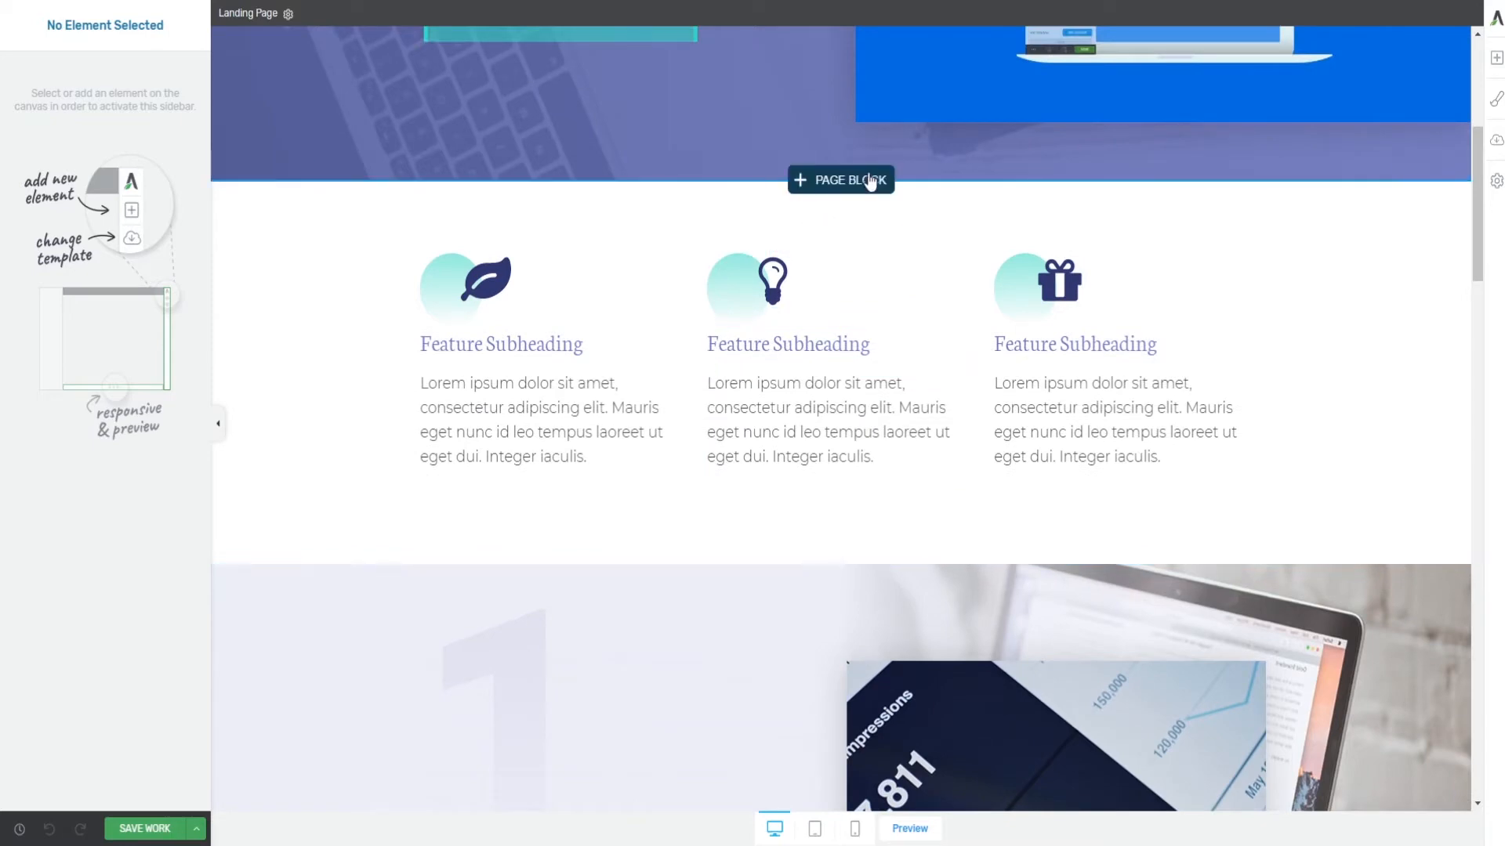
left_click(846, 182)
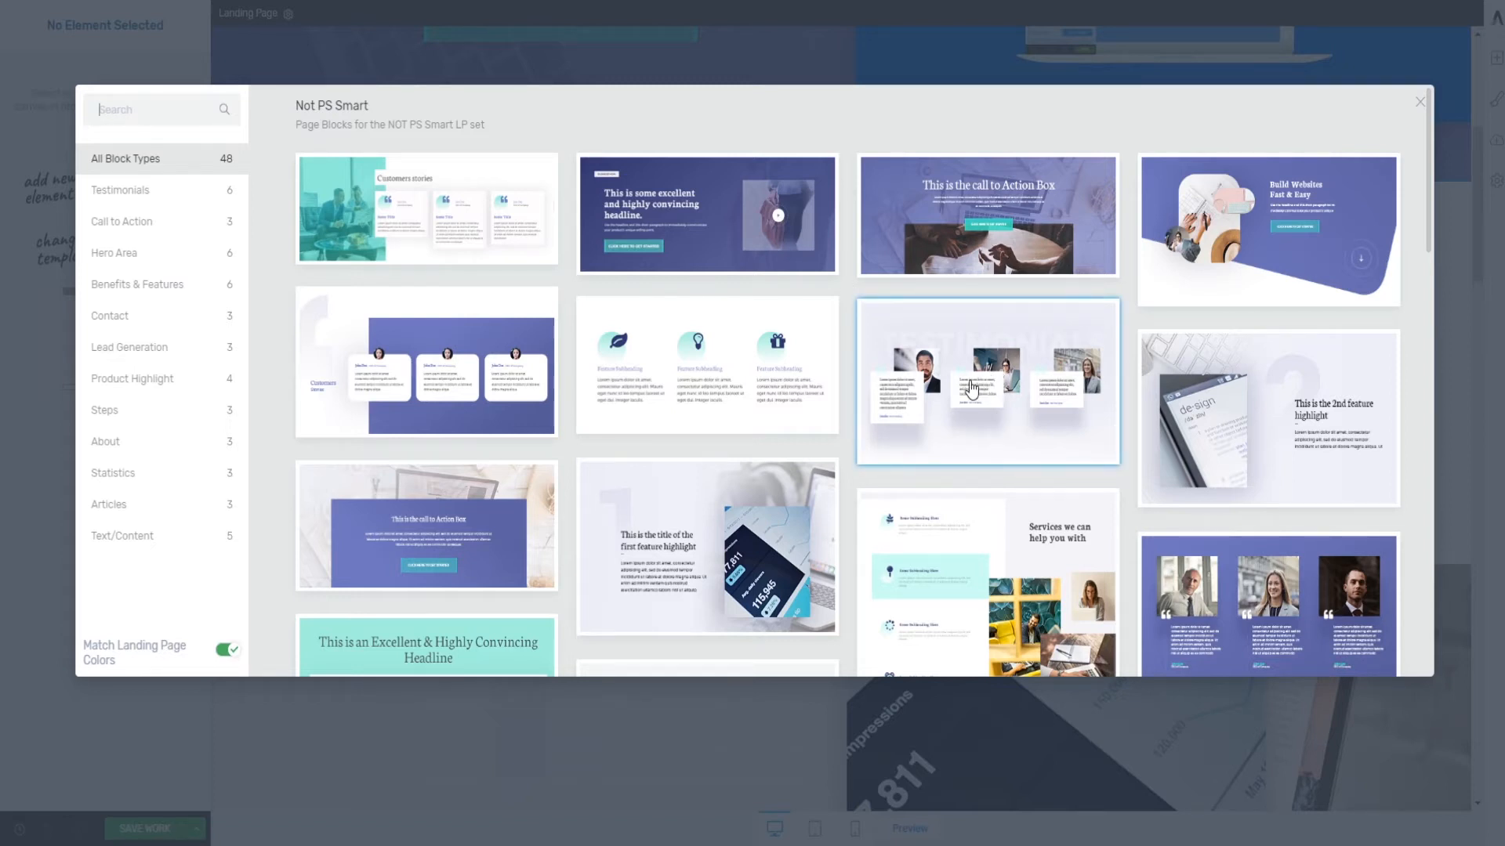
left_click(598, 429)
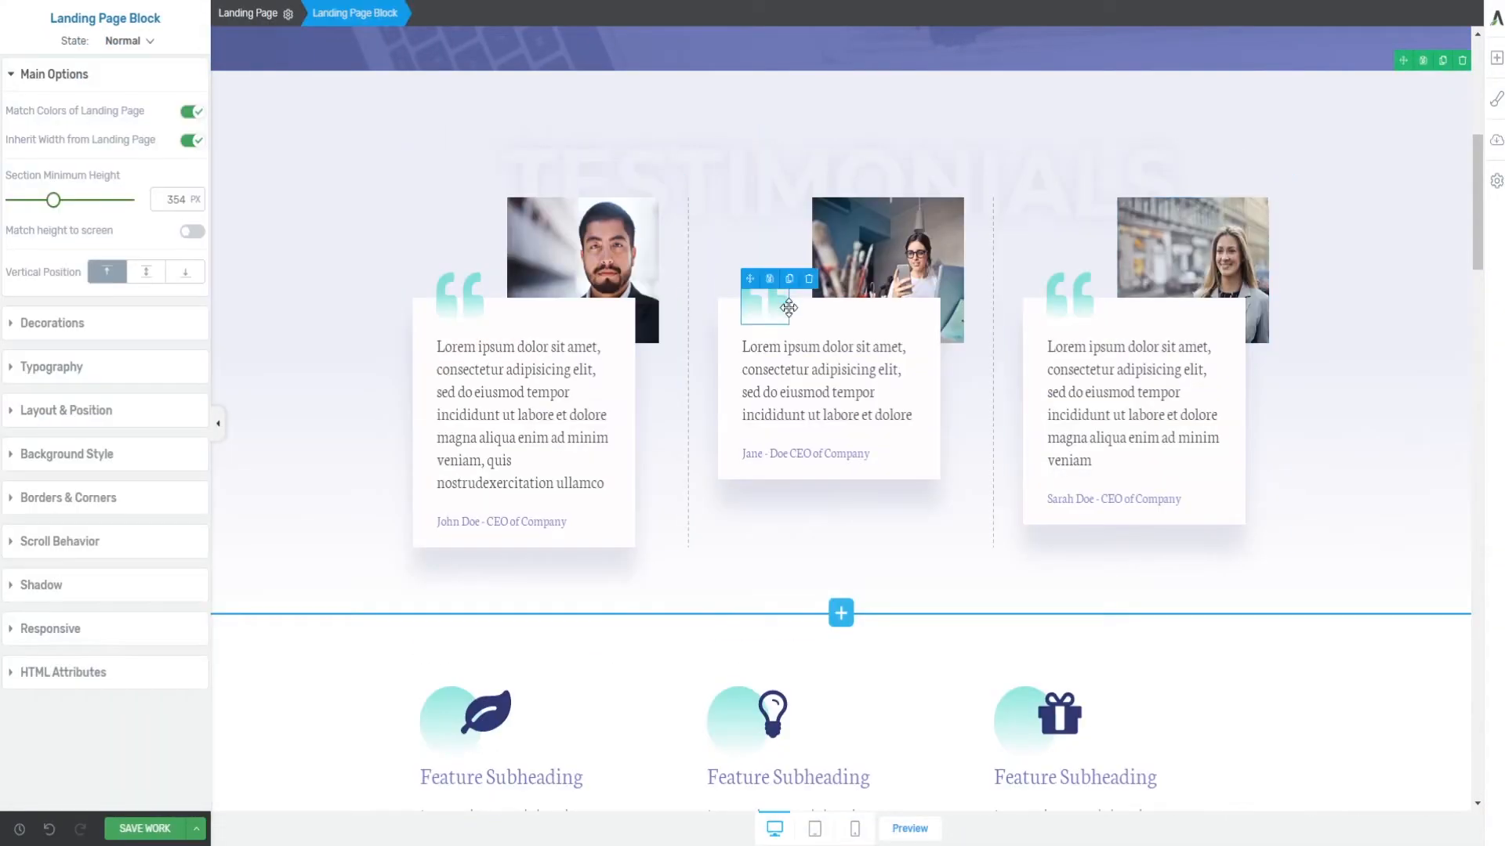
- Add the Customer stories page block with three round-portrait cards directly below the new Testimonials block
left_click(838, 615)
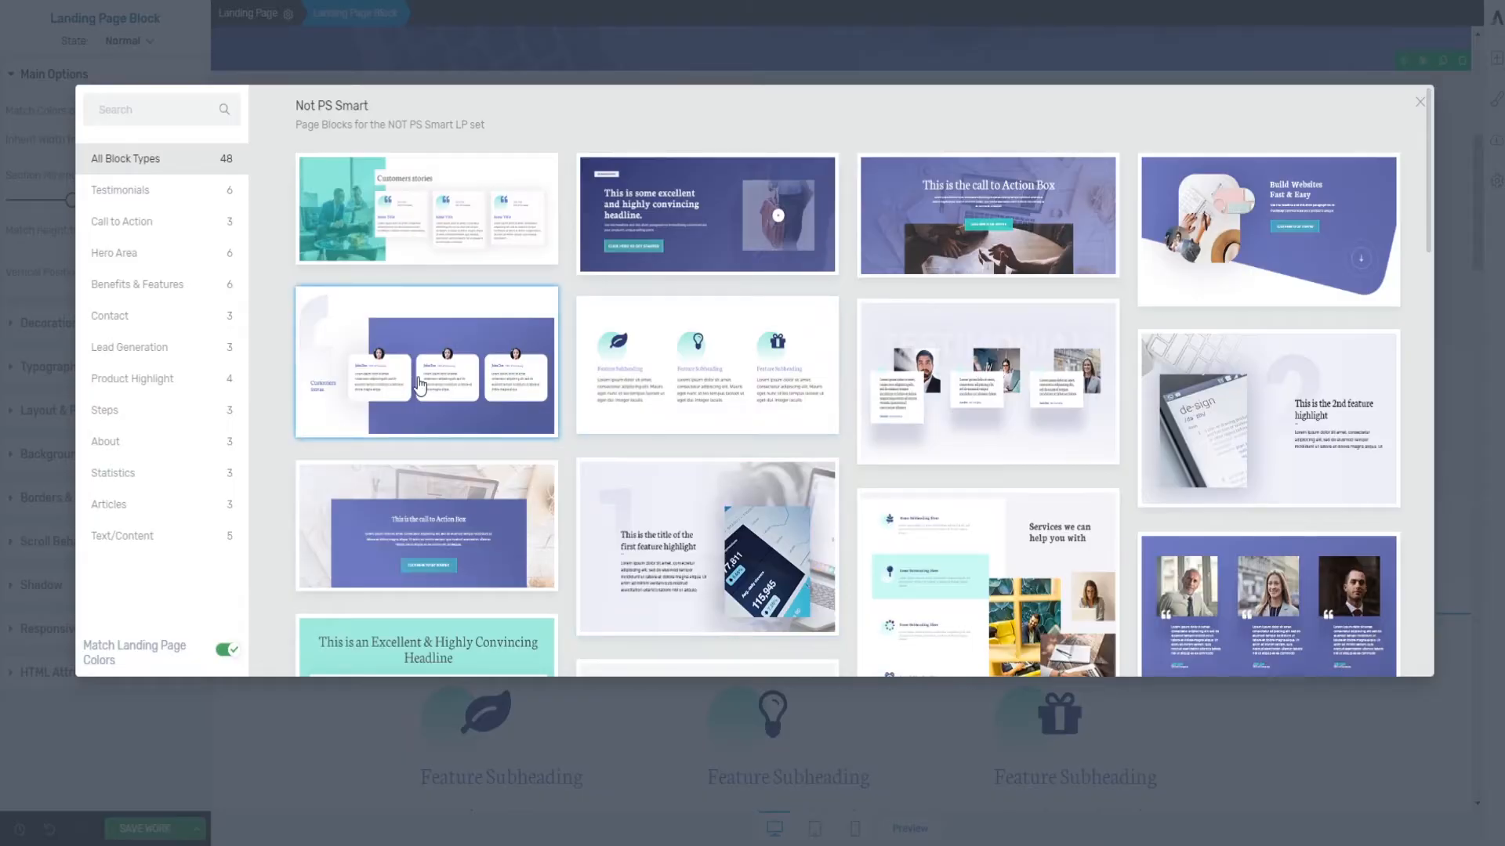
left_click(447, 389)
scroll(889, 384, "up", 8)
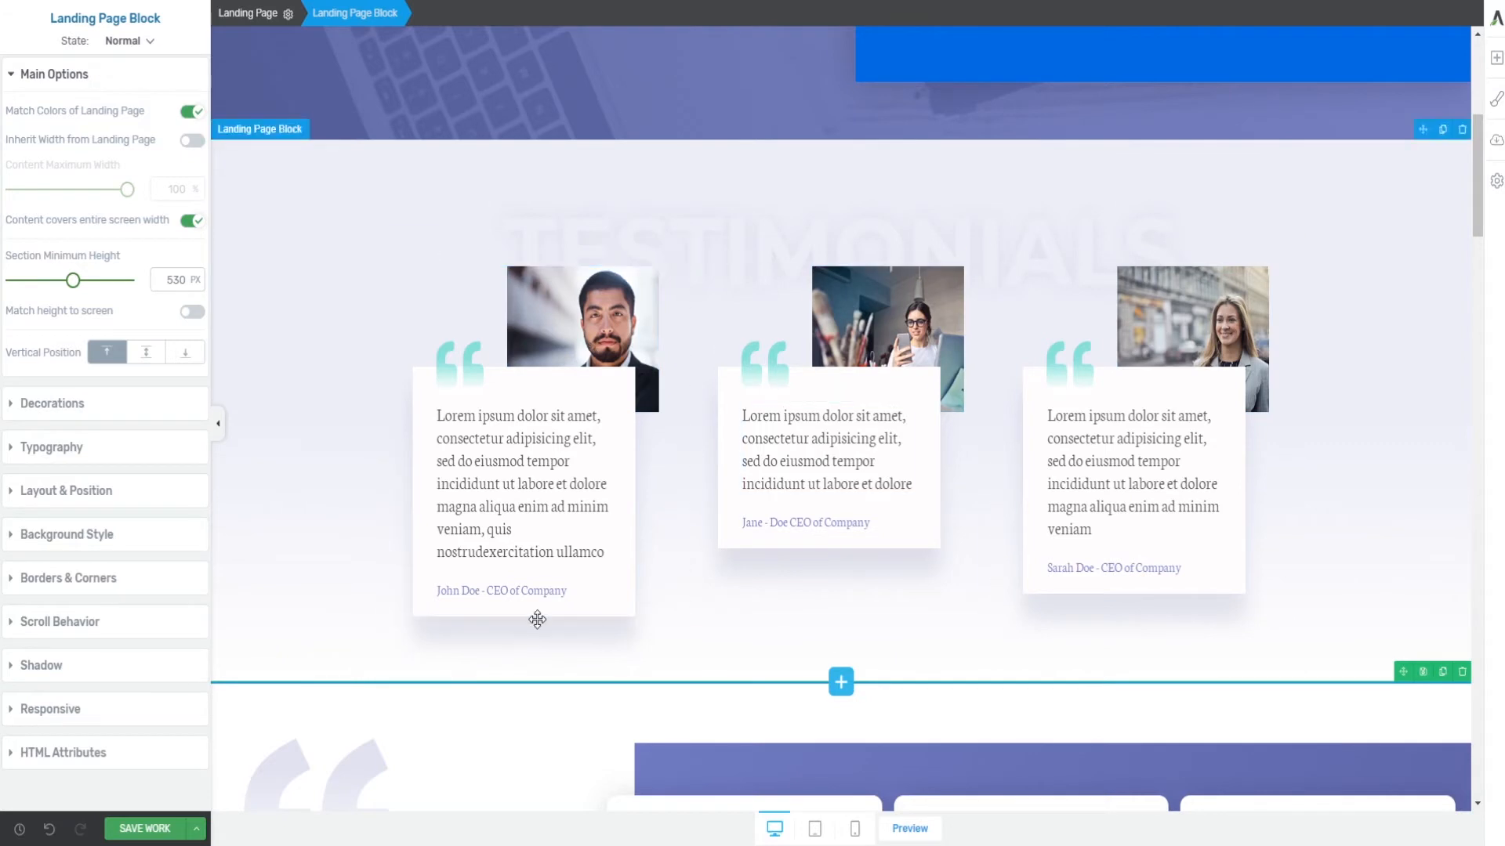
scroll(674, 611, "down", 5)
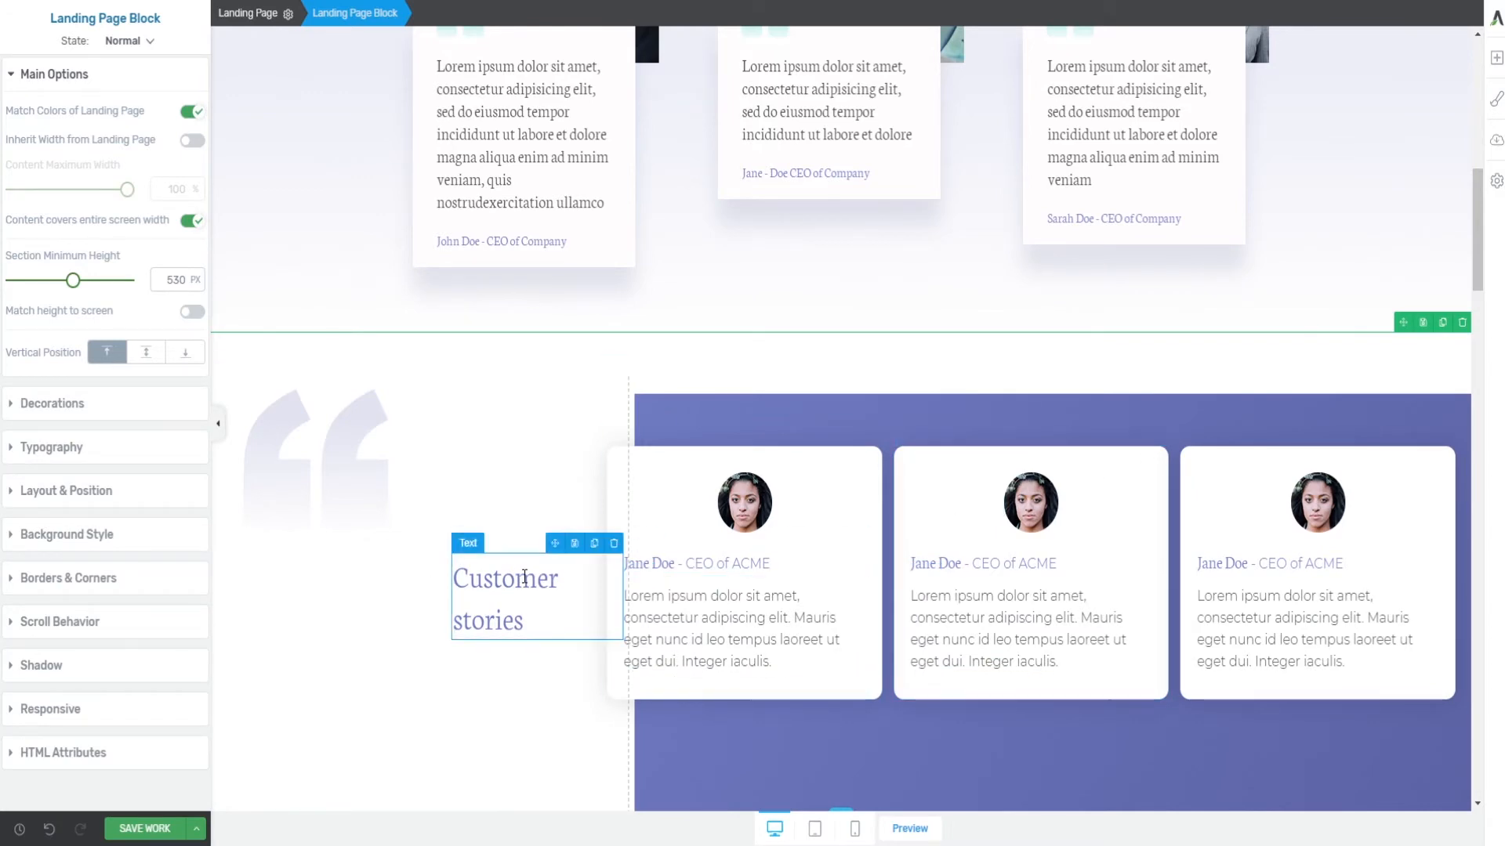
- Insert the Statistics page block with the circular completion chart between the third feature highlight and the Customer stories section below it
scroll(533, 612, "down", 6)
scroll(524, 576, "down", 20)
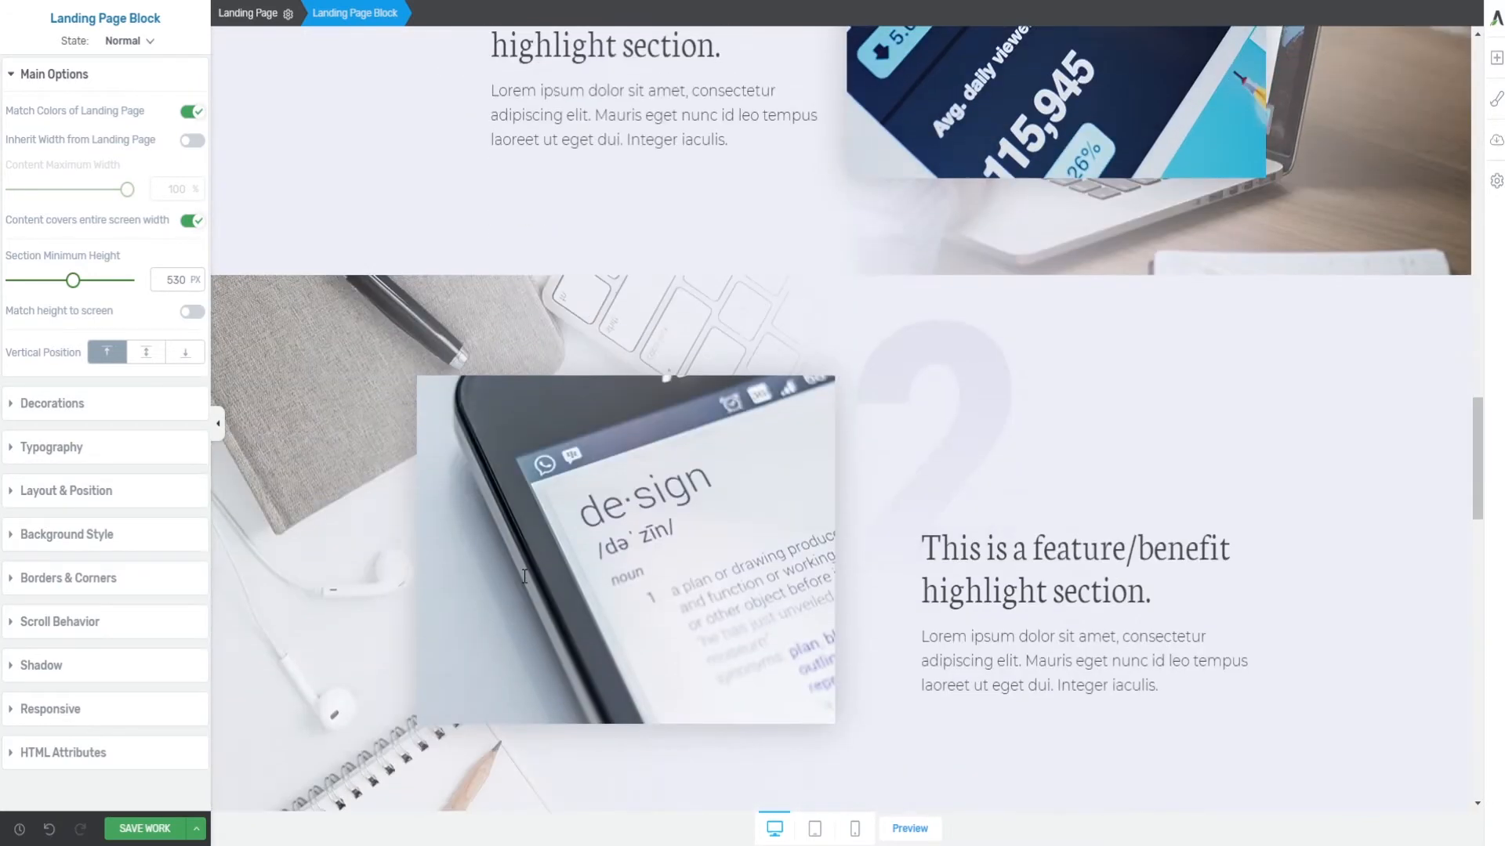
scroll(612, 574, "up", 1)
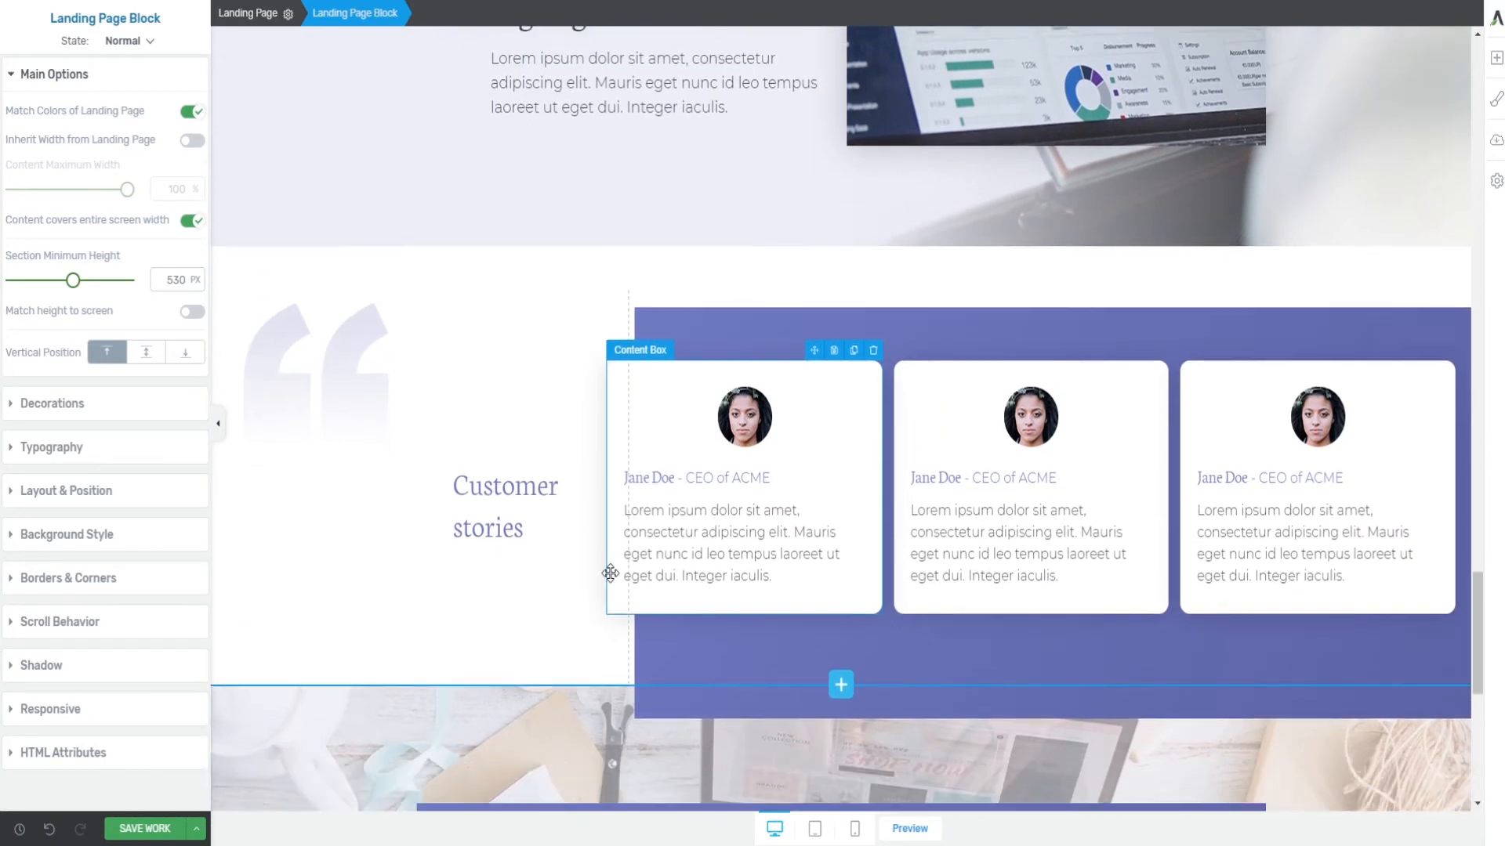
scroll(824, 462, "up", 2)
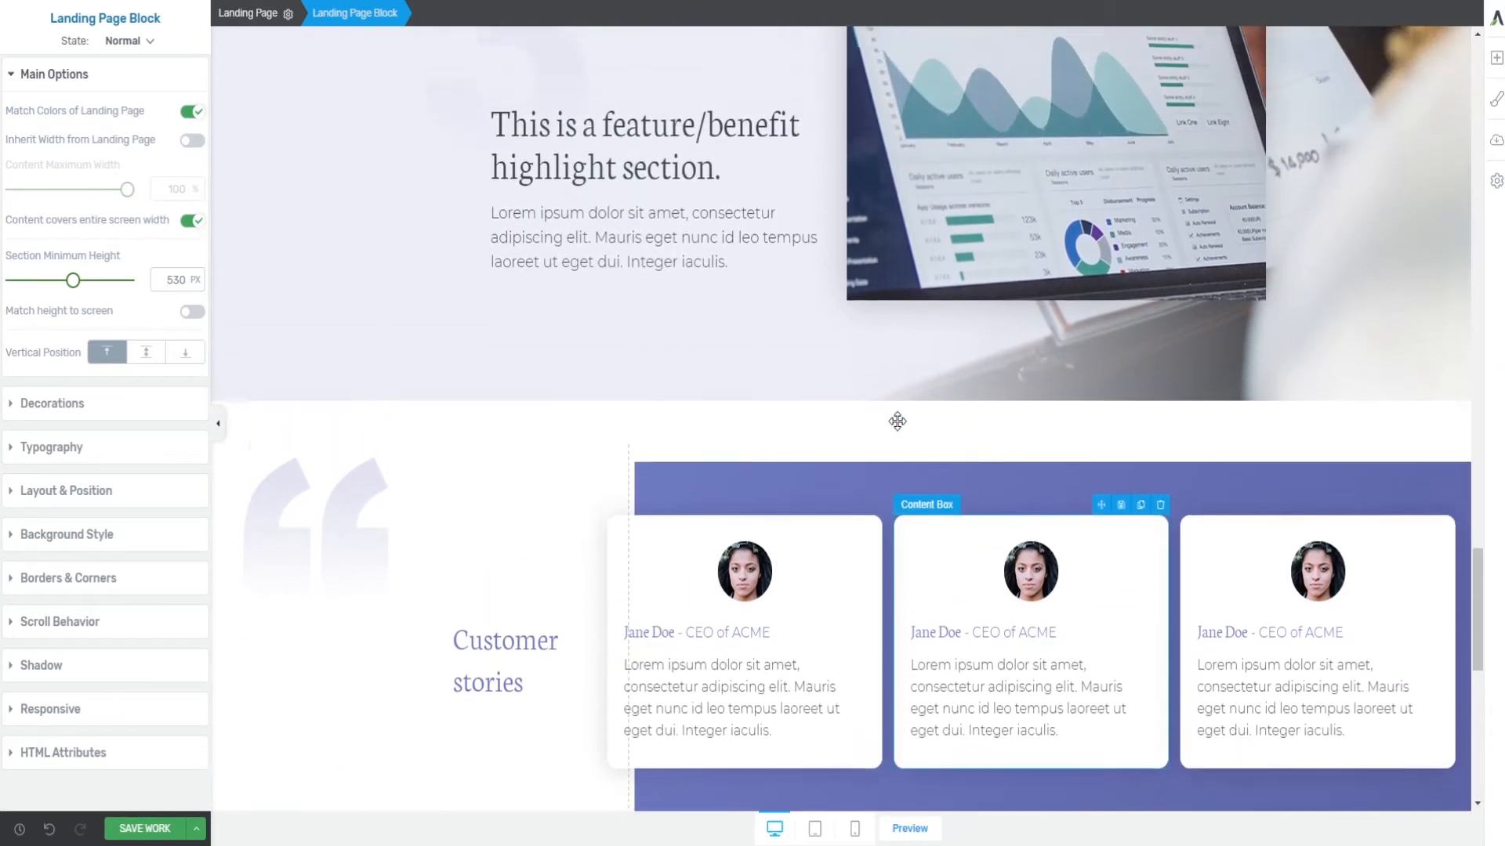
left_click(840, 408)
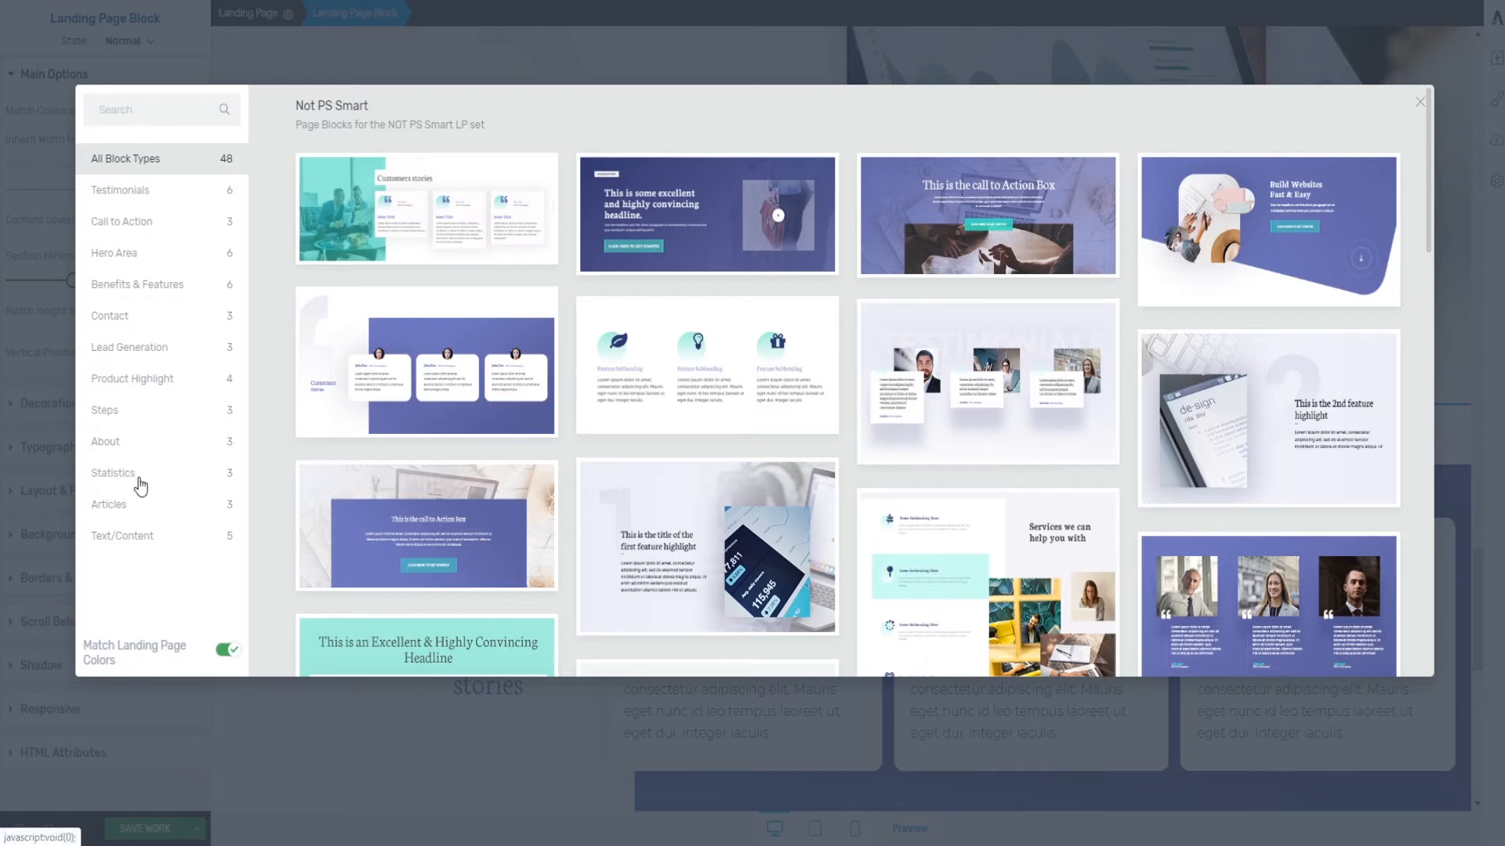
left_click(141, 486)
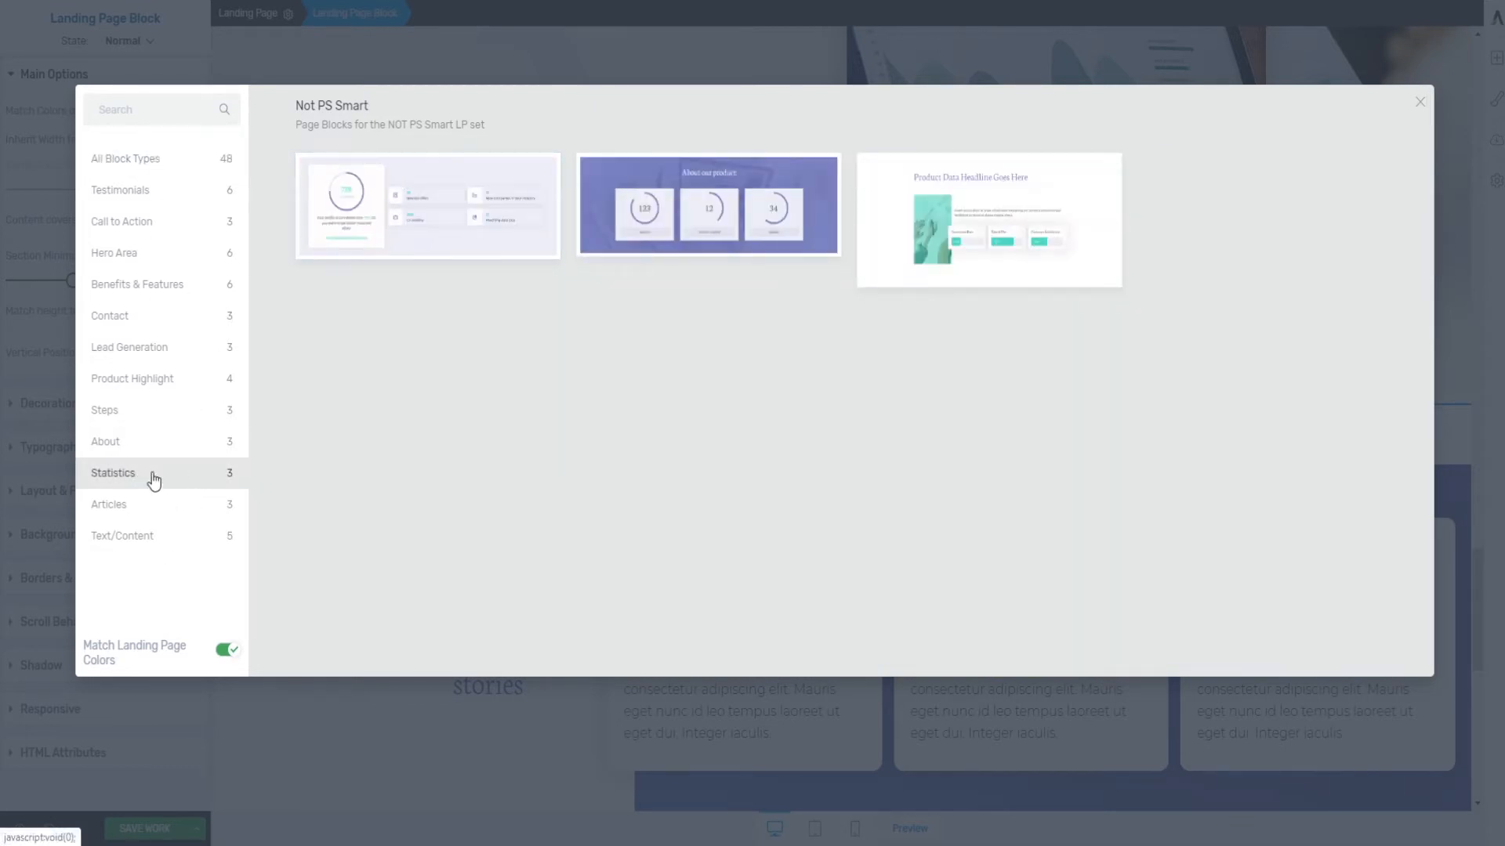
left_click(429, 202)
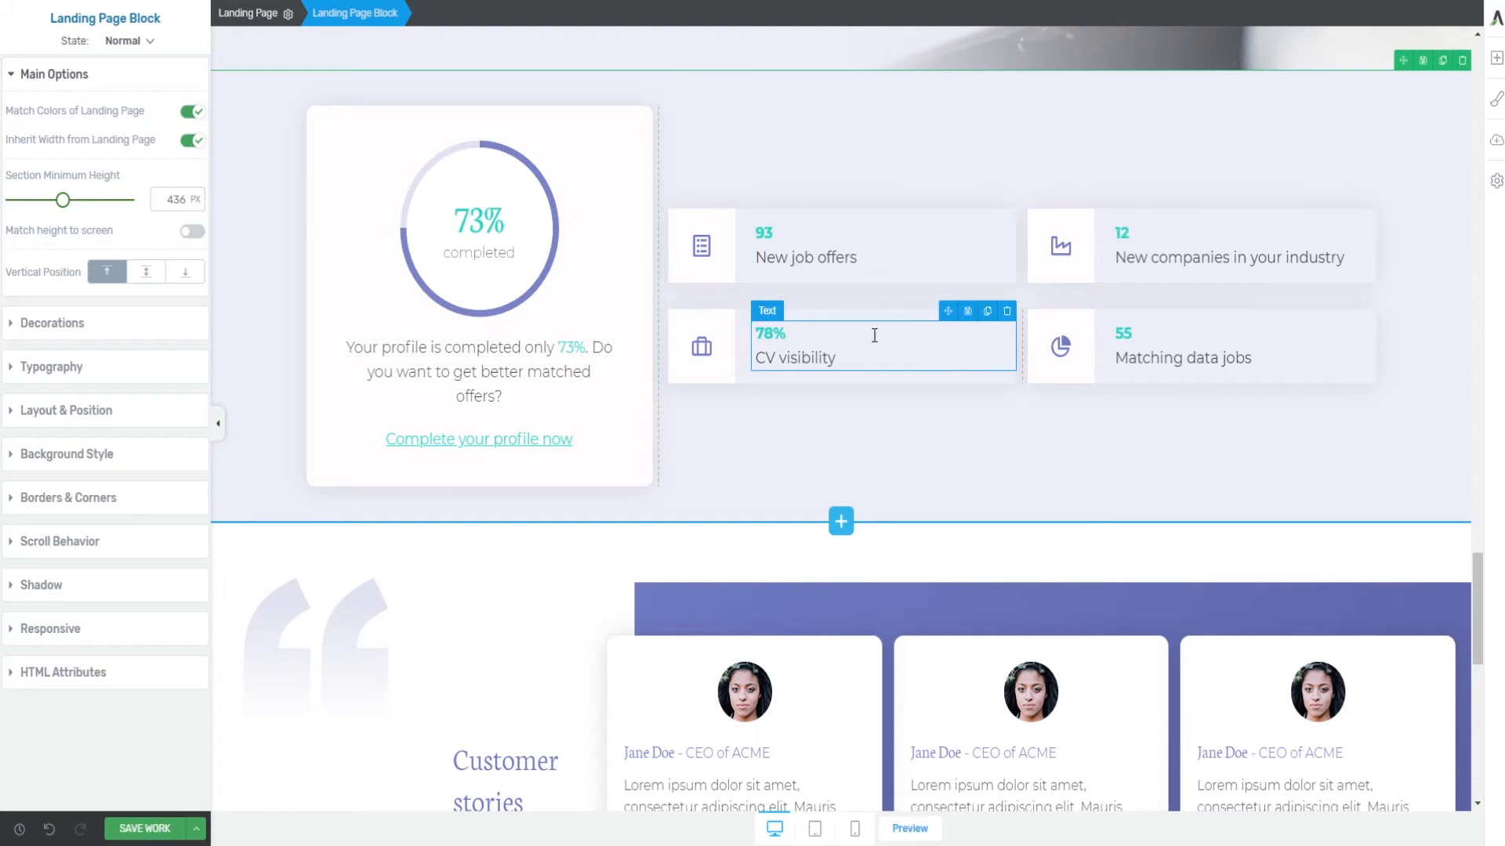
- Try the red and orange Standard 1 palette for the master template colors, and switch to the blue Standard 3 palette
scroll(873, 335, "up", 8)
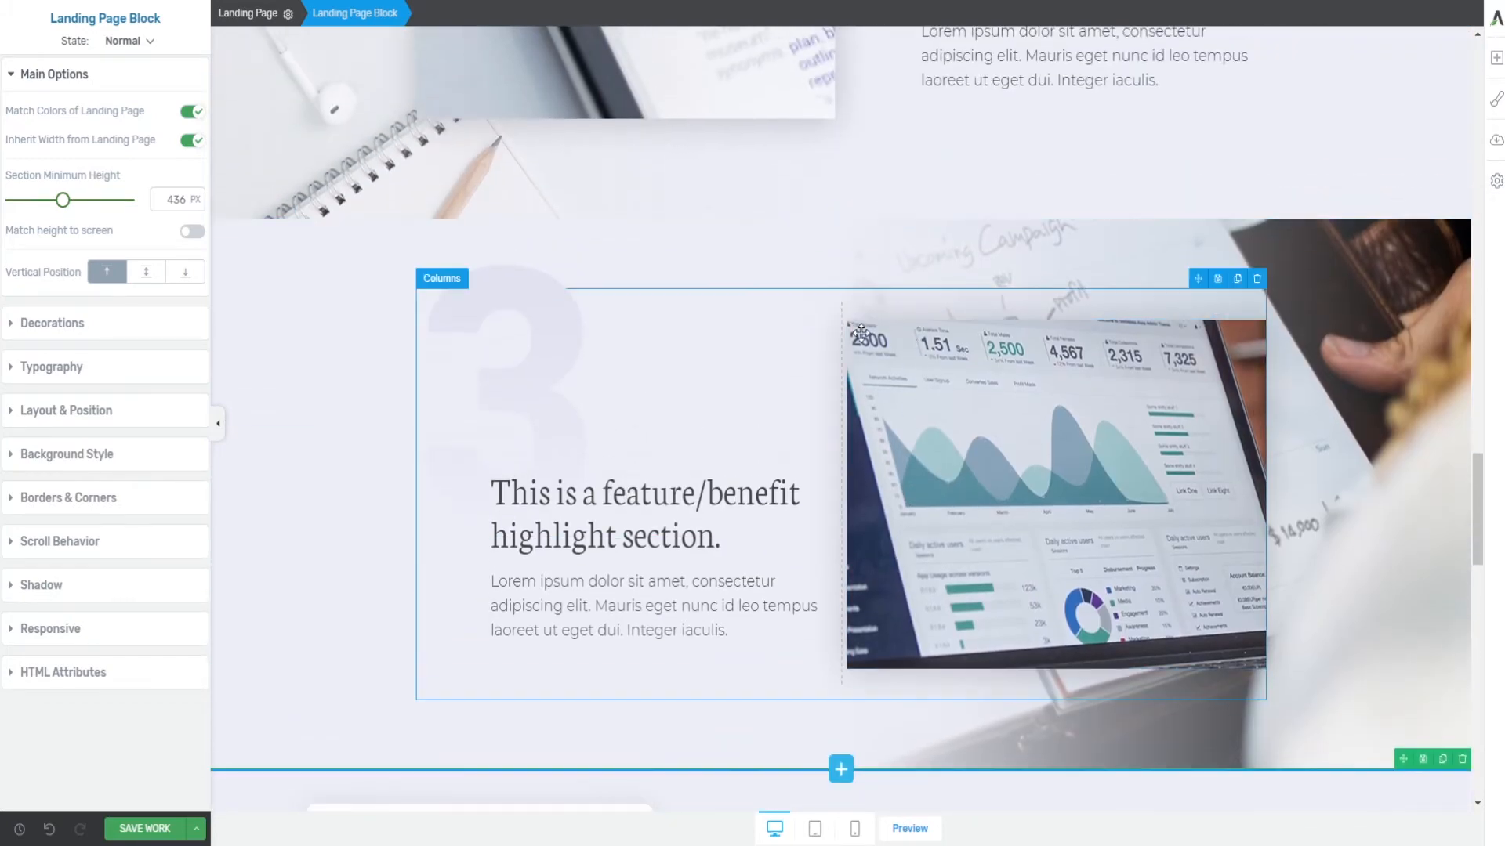
scroll(759, 278, "up", 4)
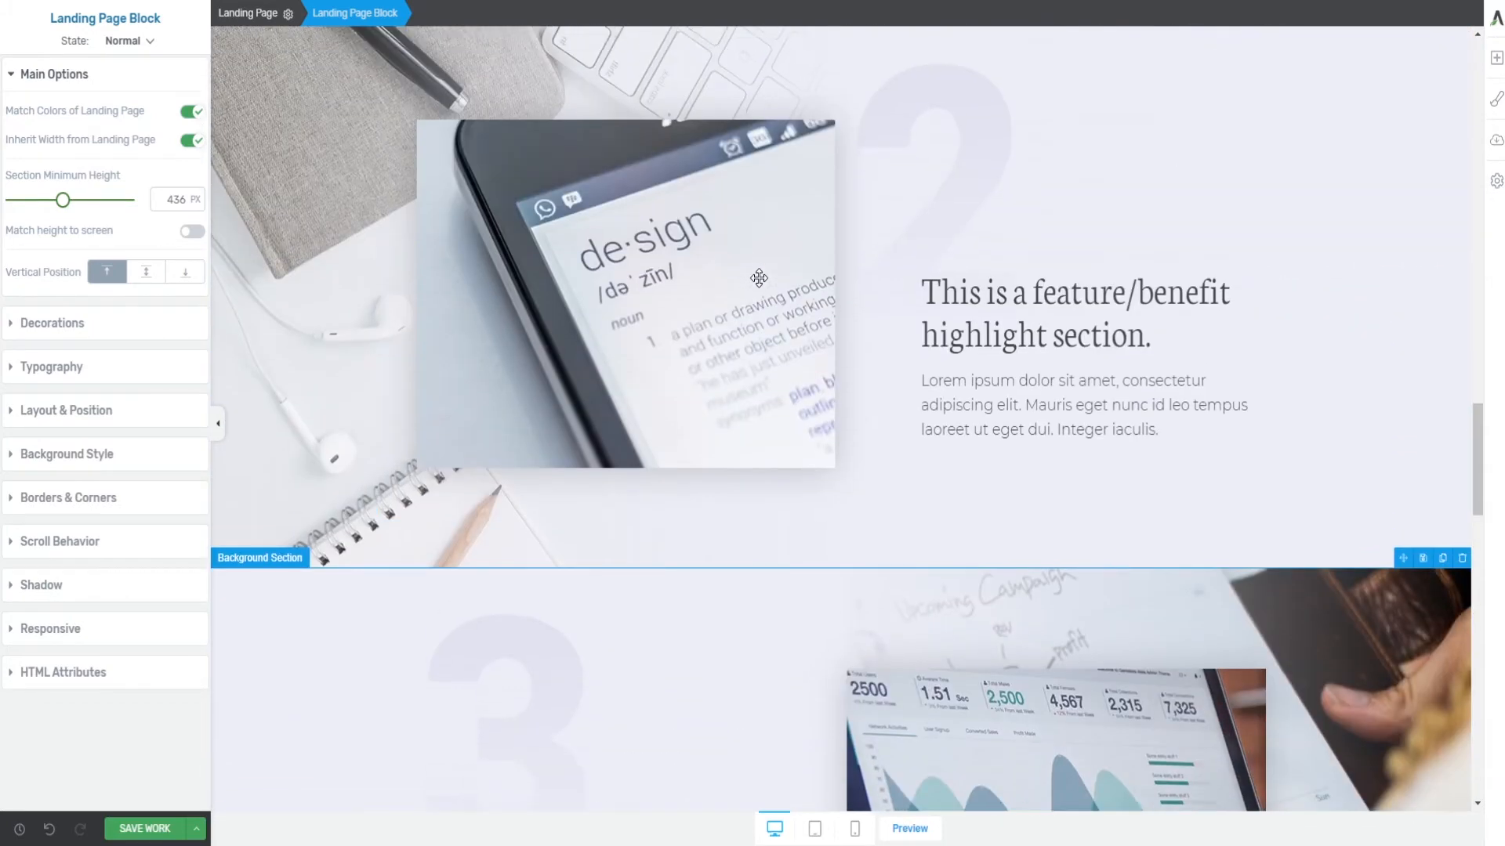
scroll(759, 277, "up", 4)
scroll(759, 277, "up", 9)
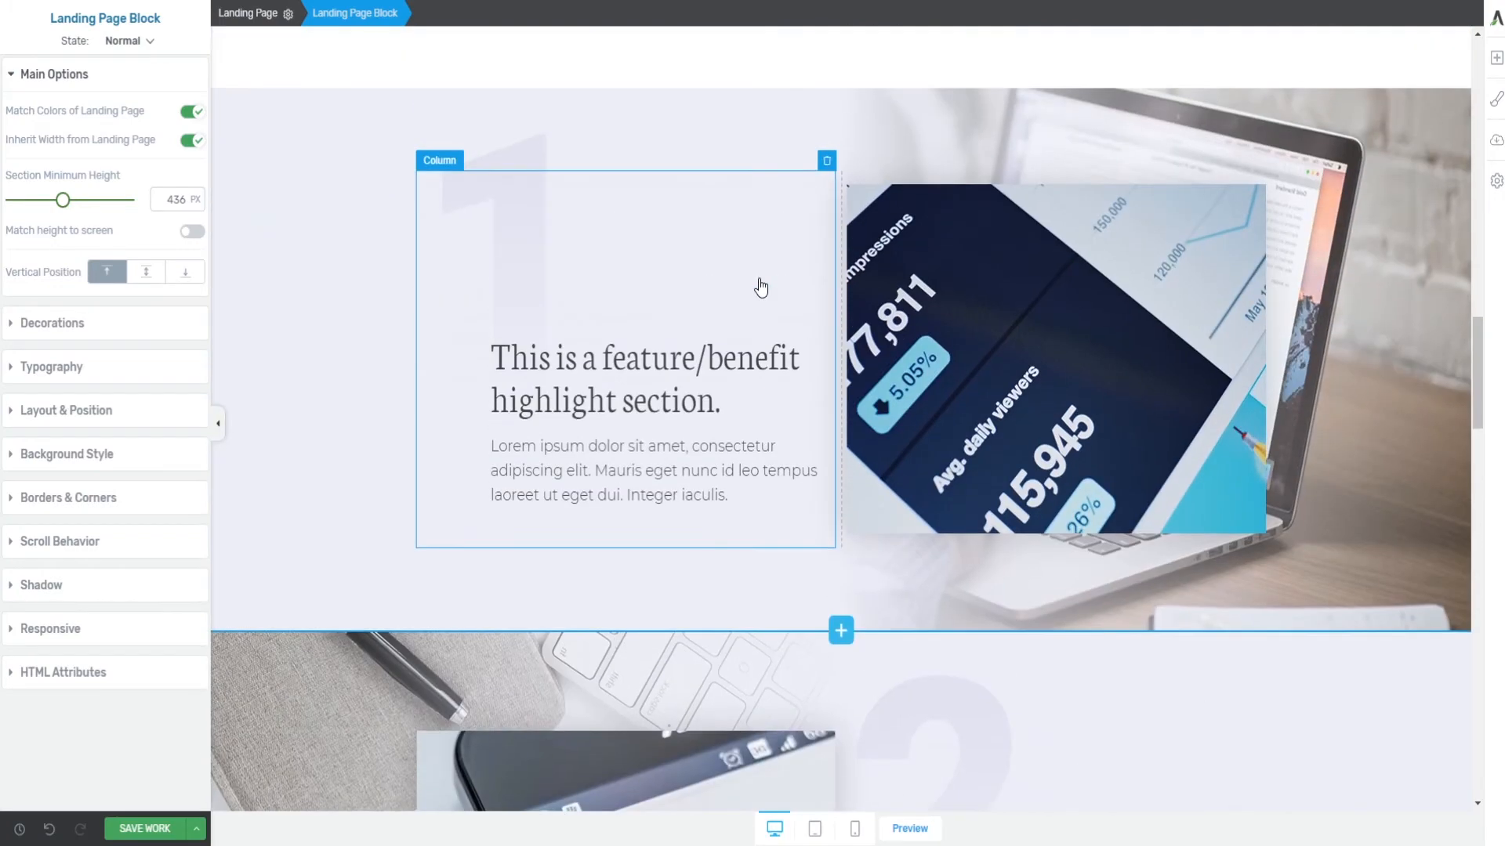
scroll(759, 278, "up", 15)
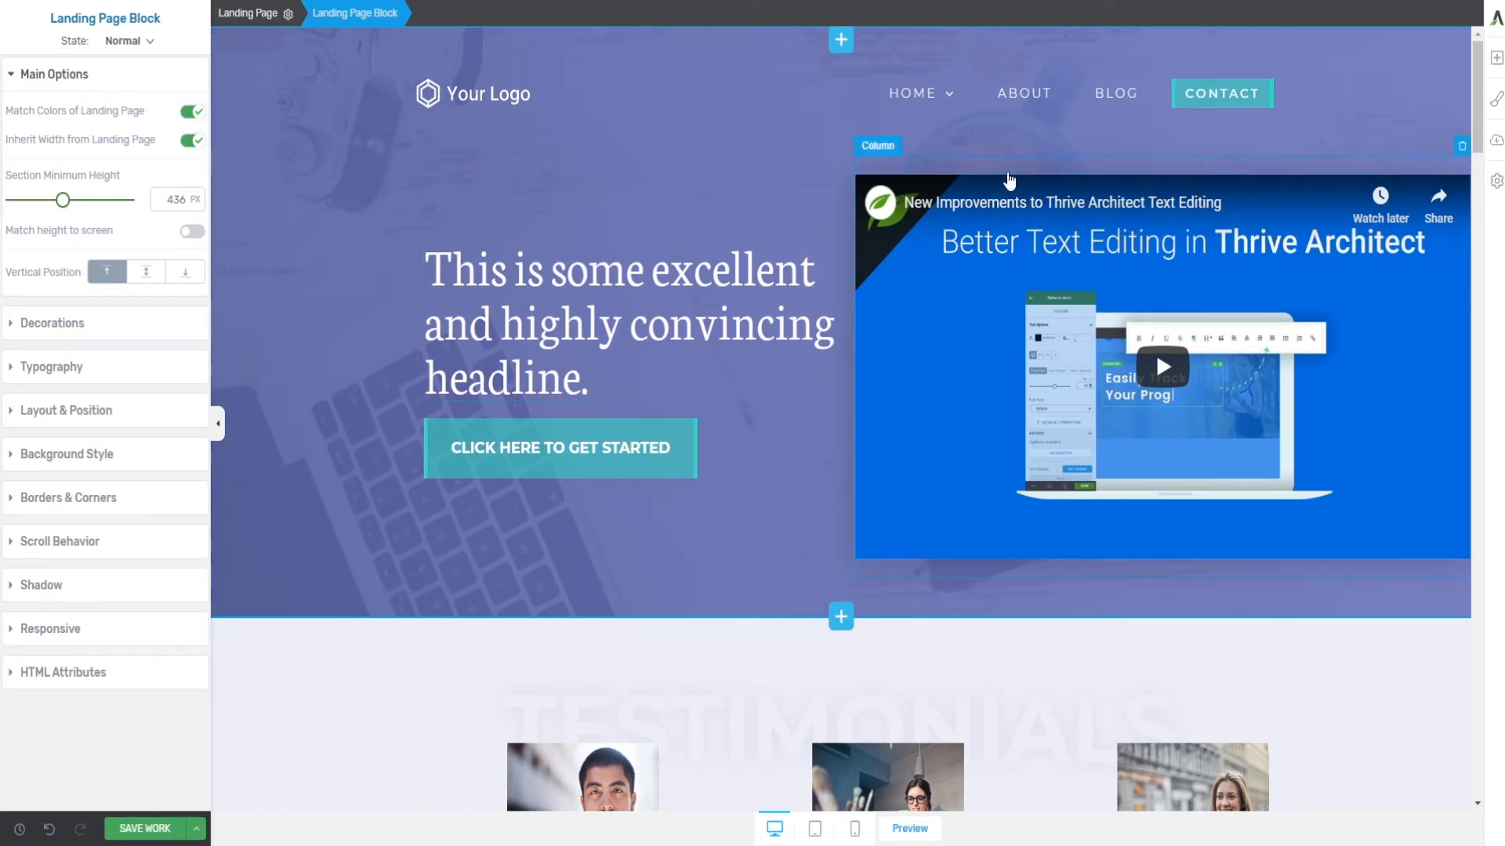
left_click(1495, 102)
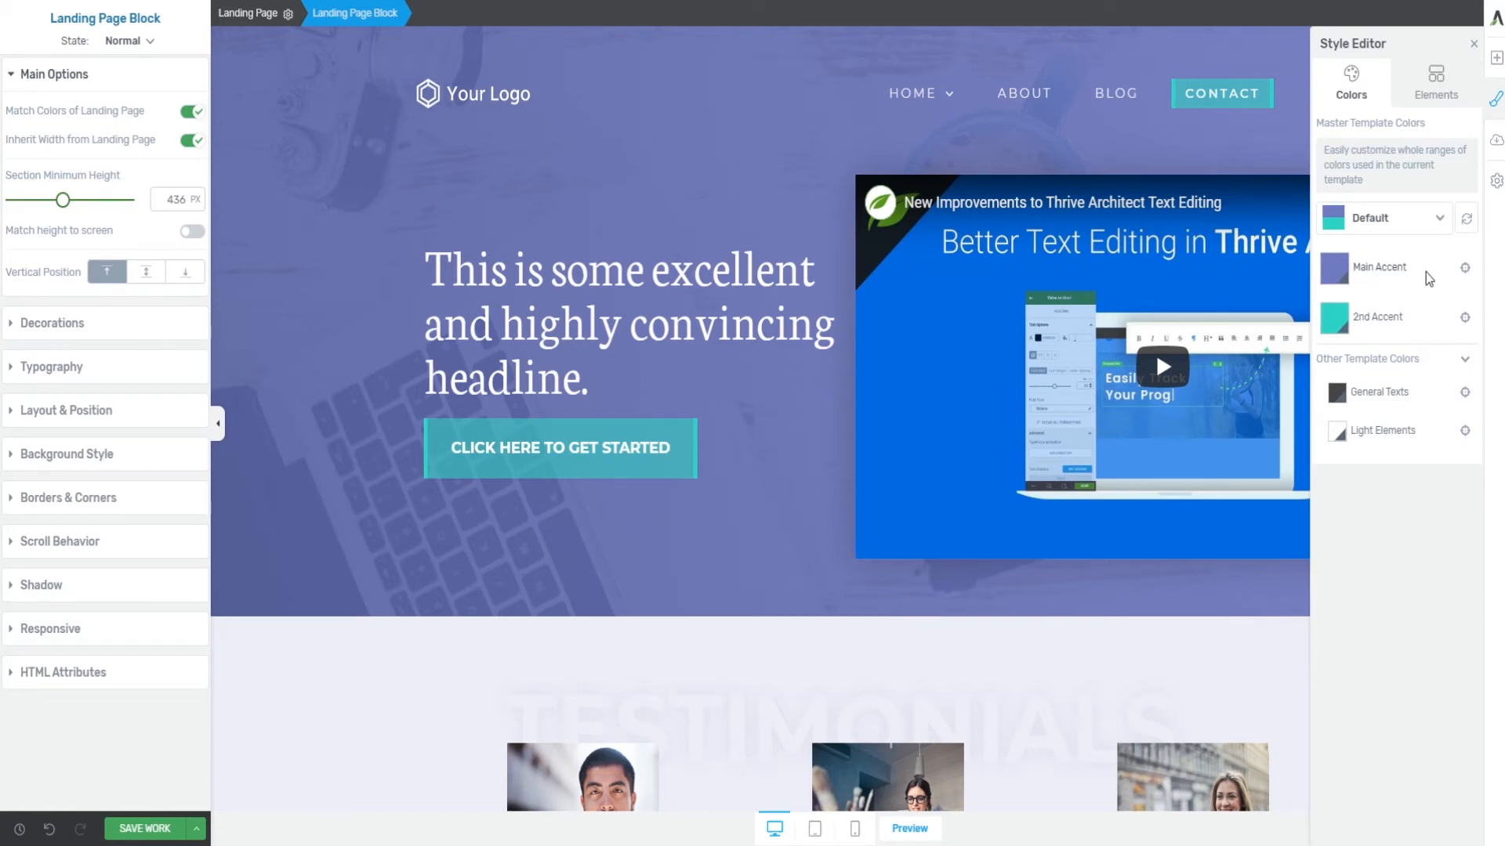
left_click(1435, 221)
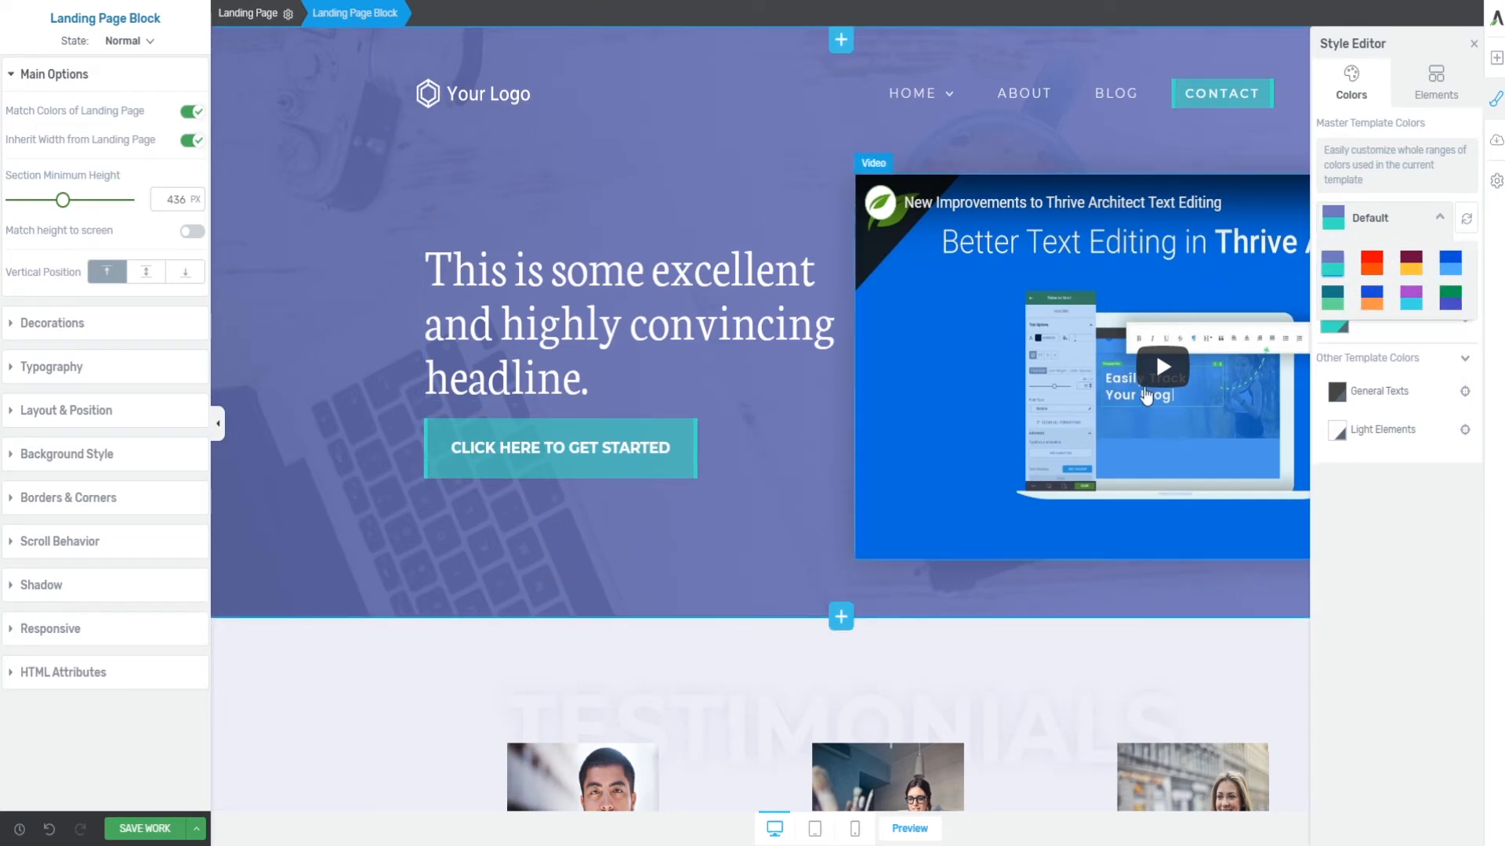
left_click(1372, 264)
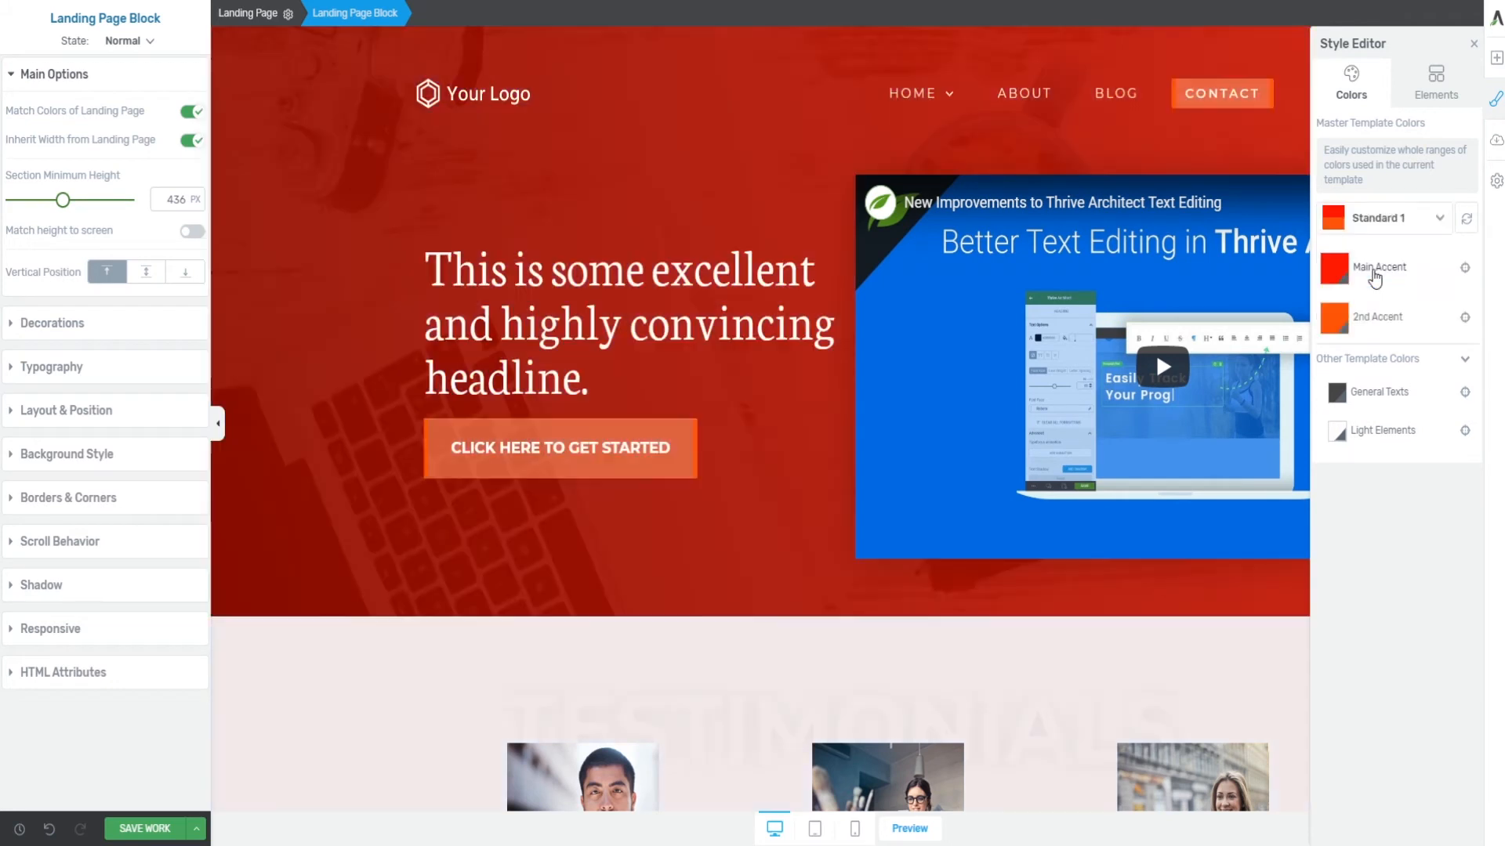
left_click(1407, 224)
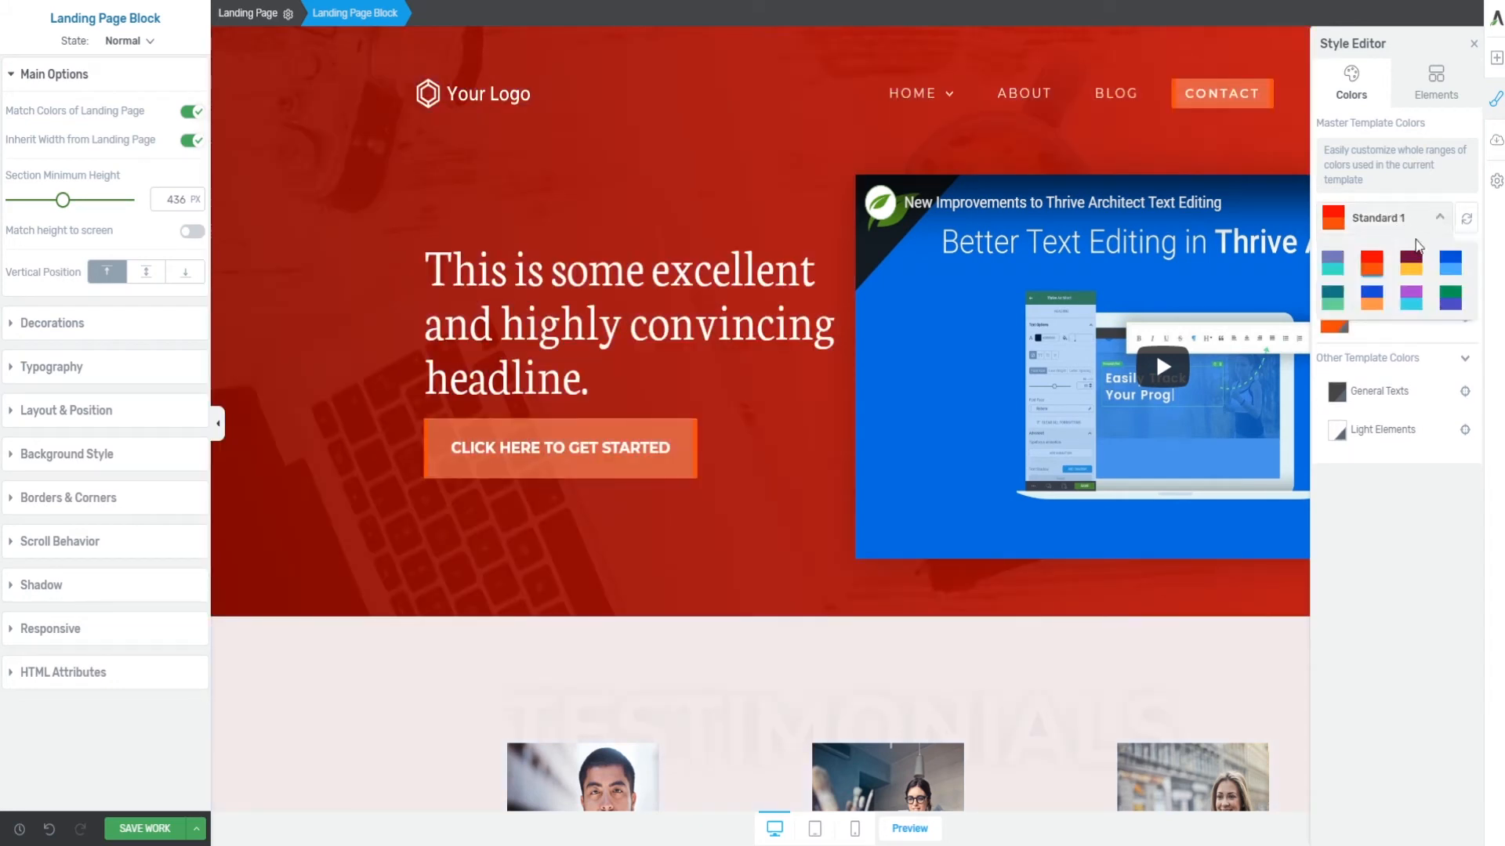
left_click(1454, 266)
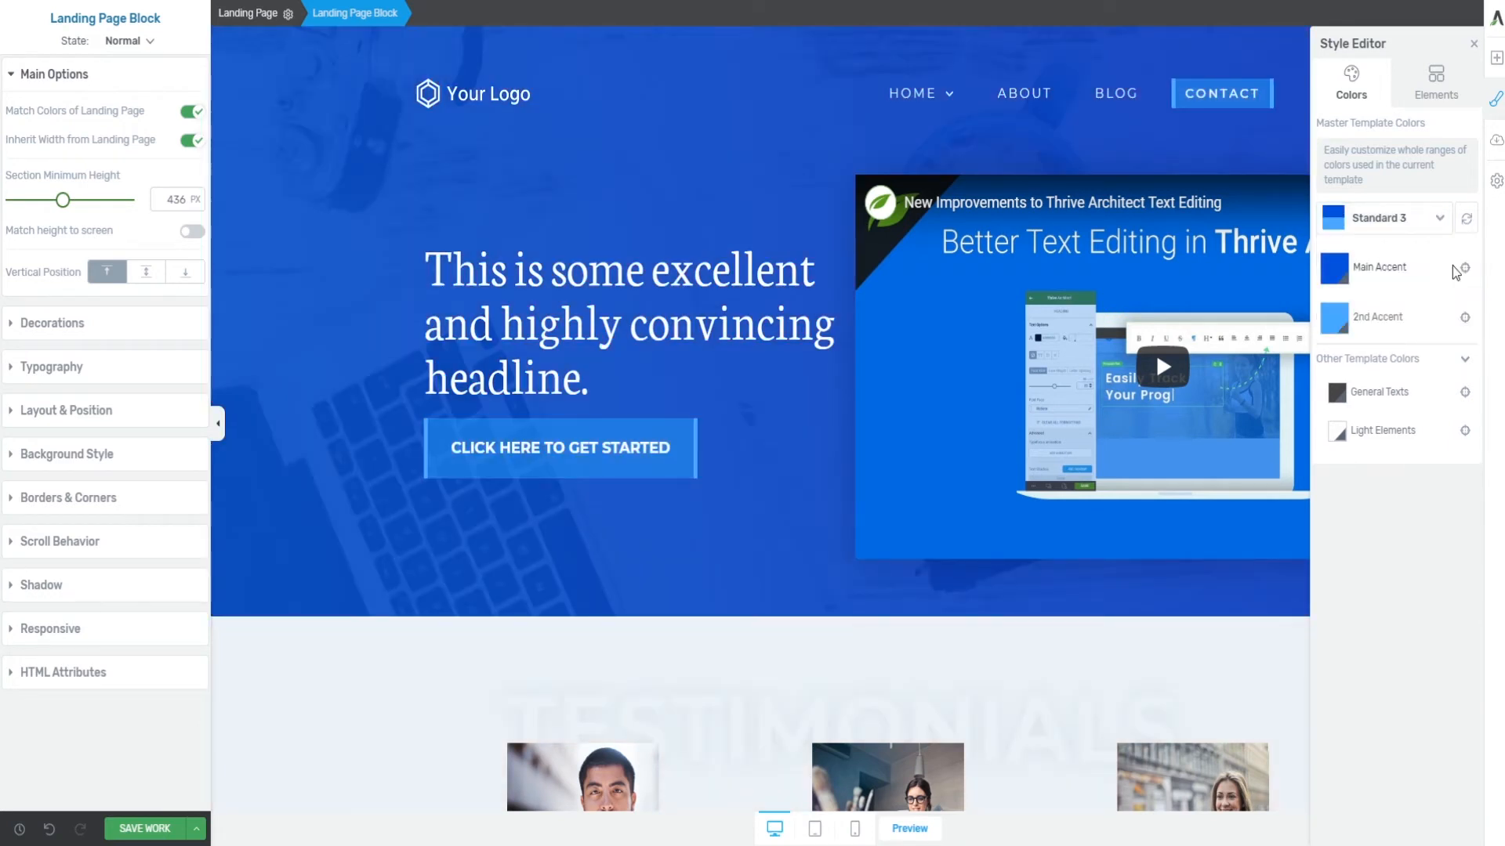
- Apply the blue and orange Standard 5 palette to the master template colors and check it across the page sections
left_click(1403, 223)
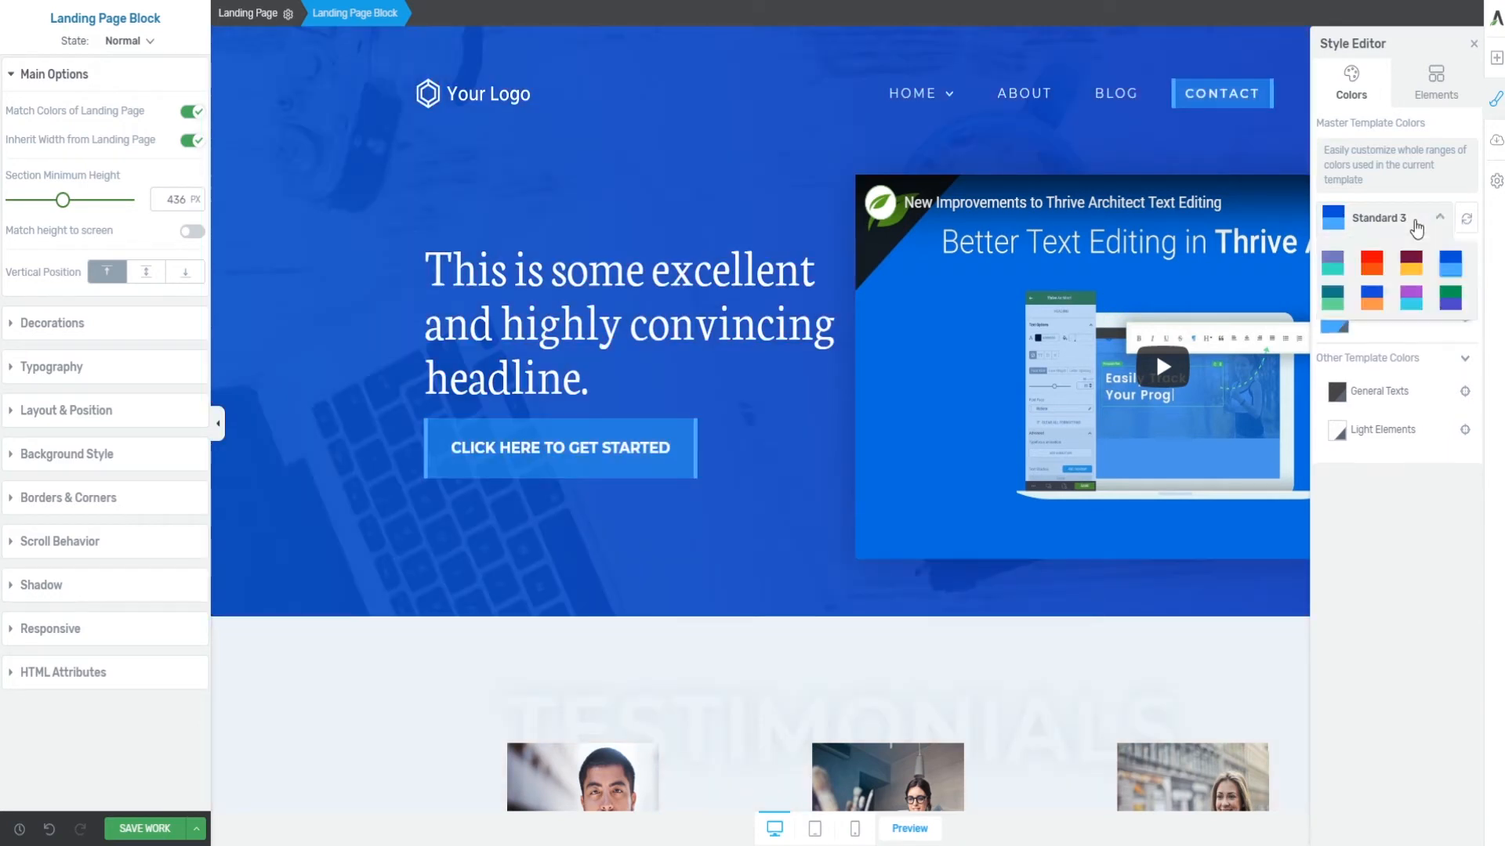
left_click(1372, 298)
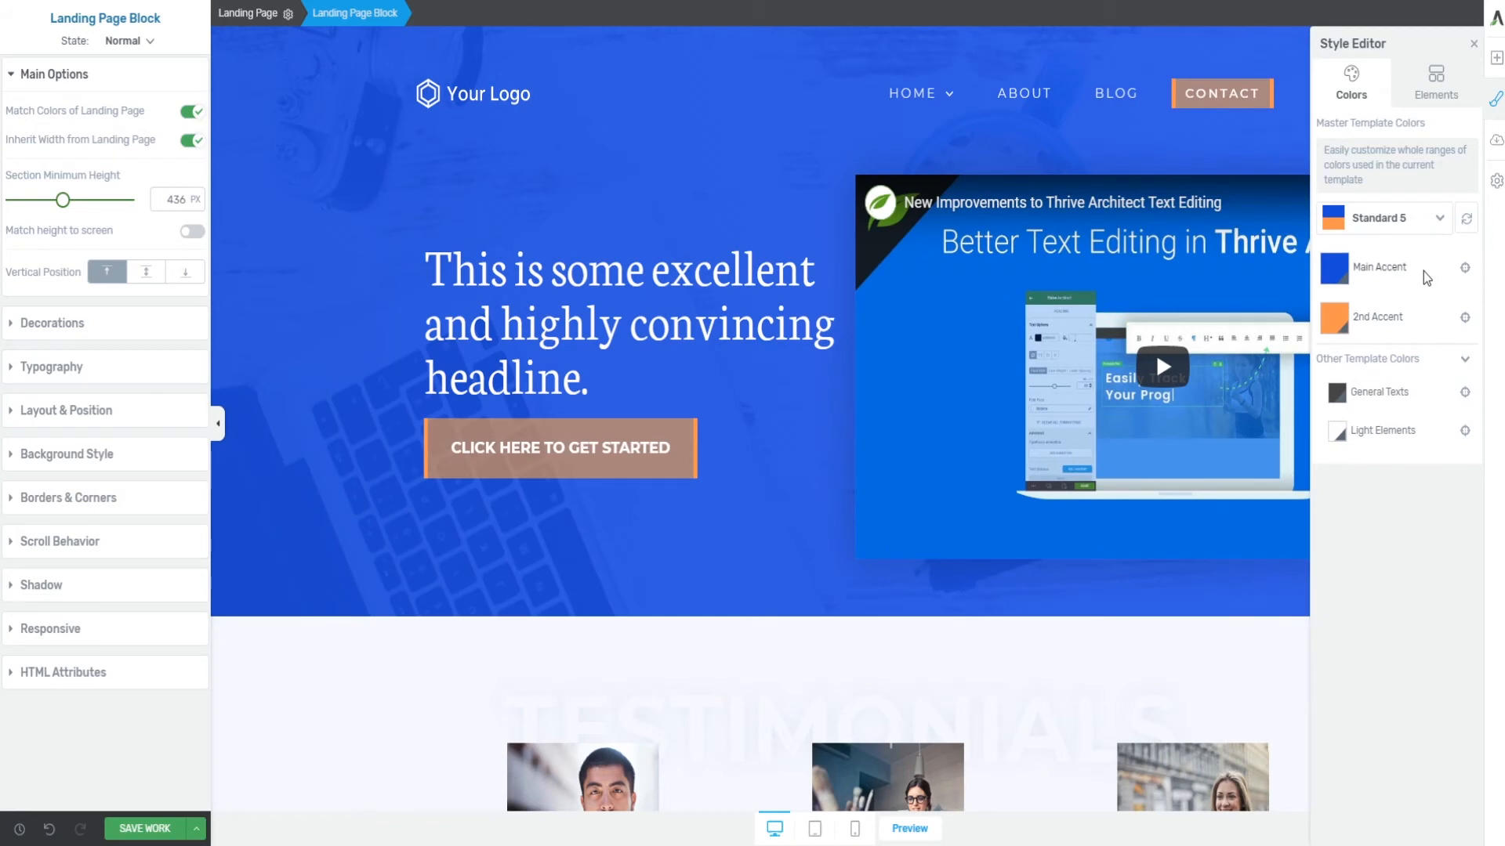
scroll(746, 430, "down", 15)
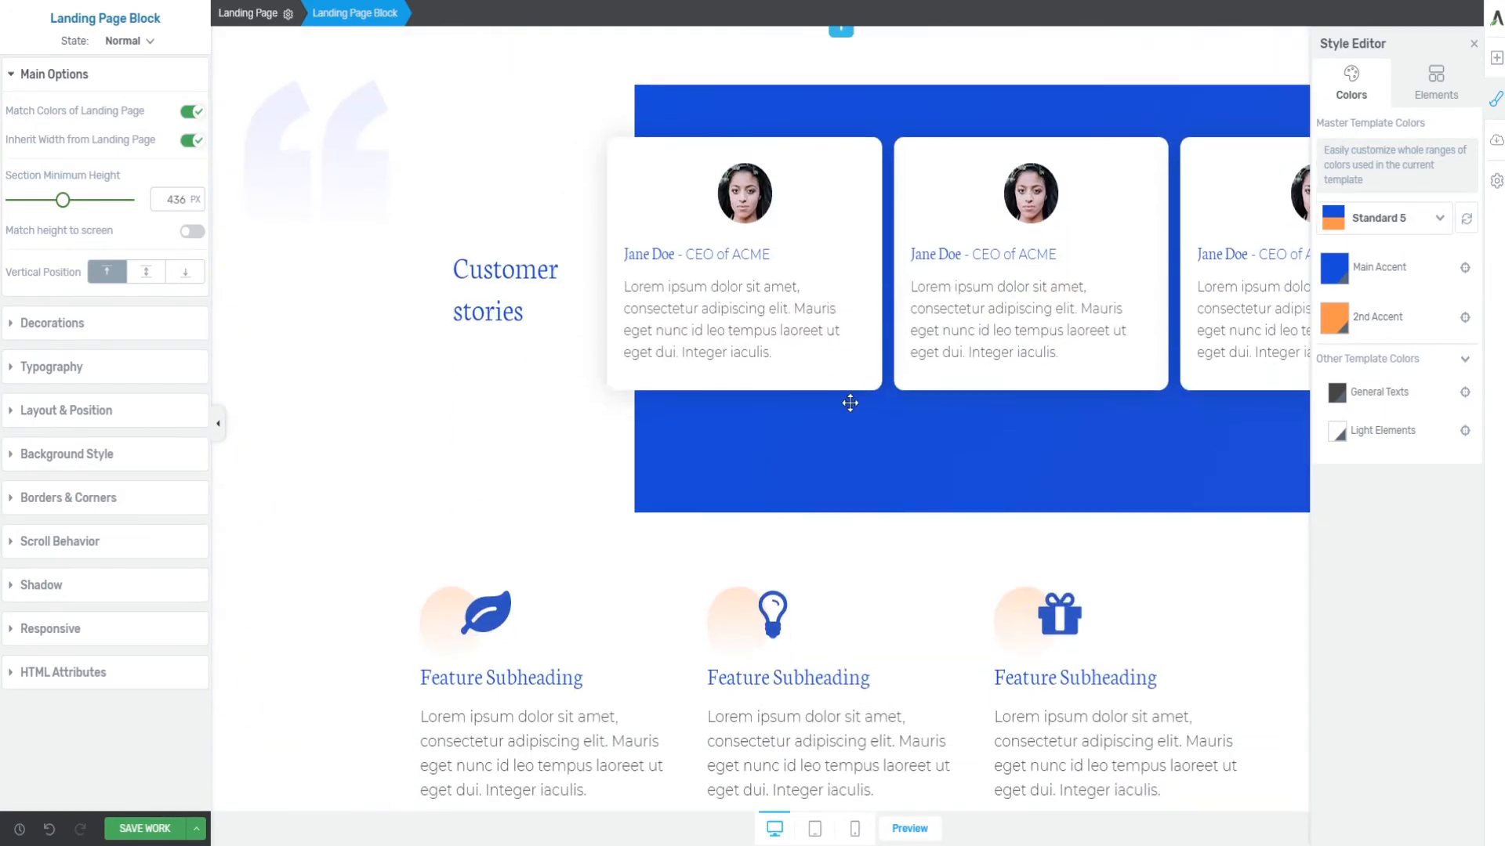
scroll(851, 403, "down", 8)
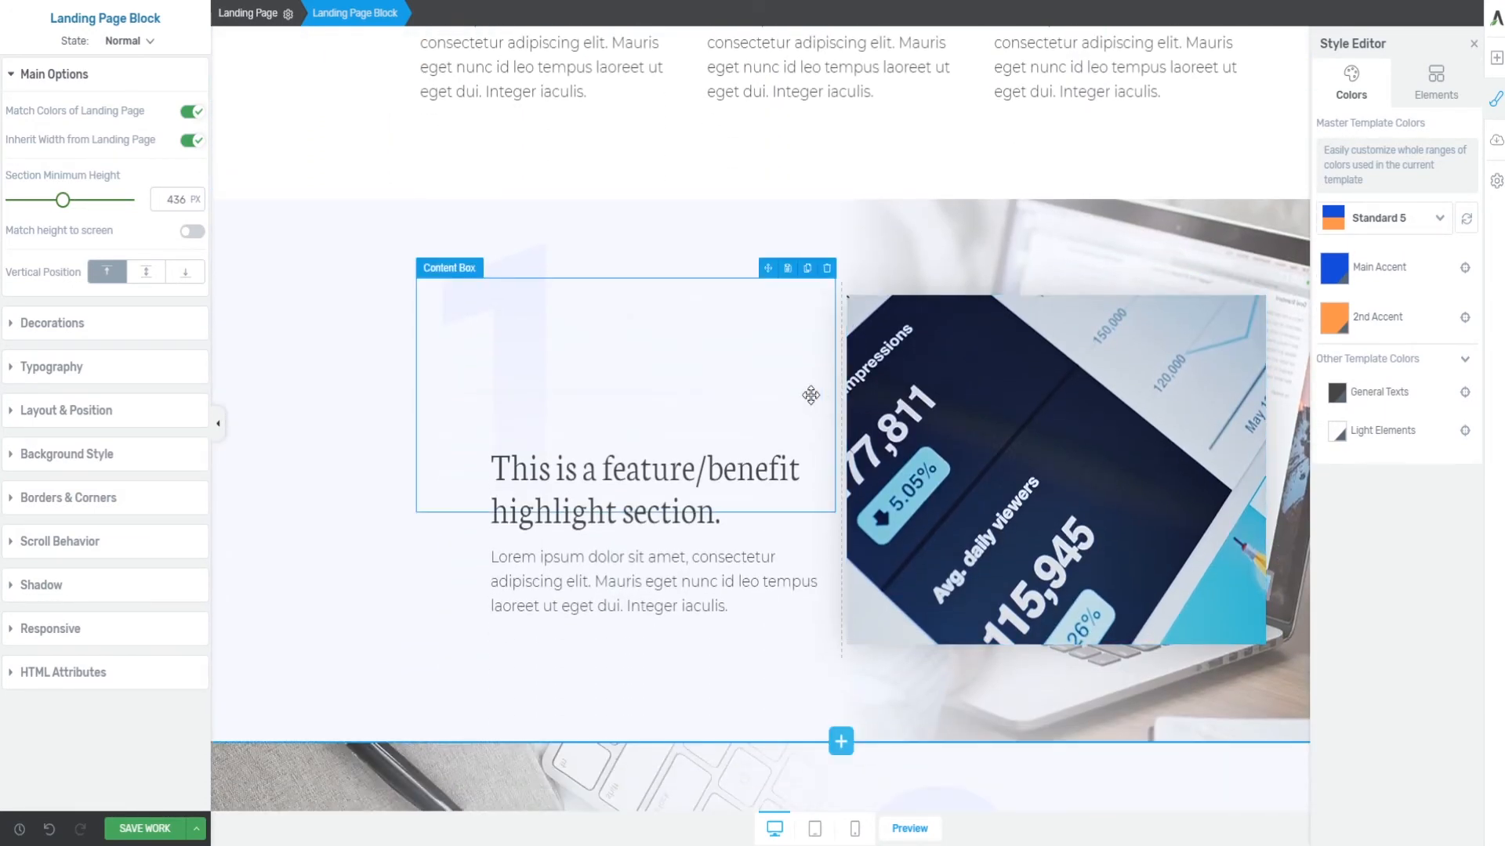
scroll(811, 394, "down", 12)
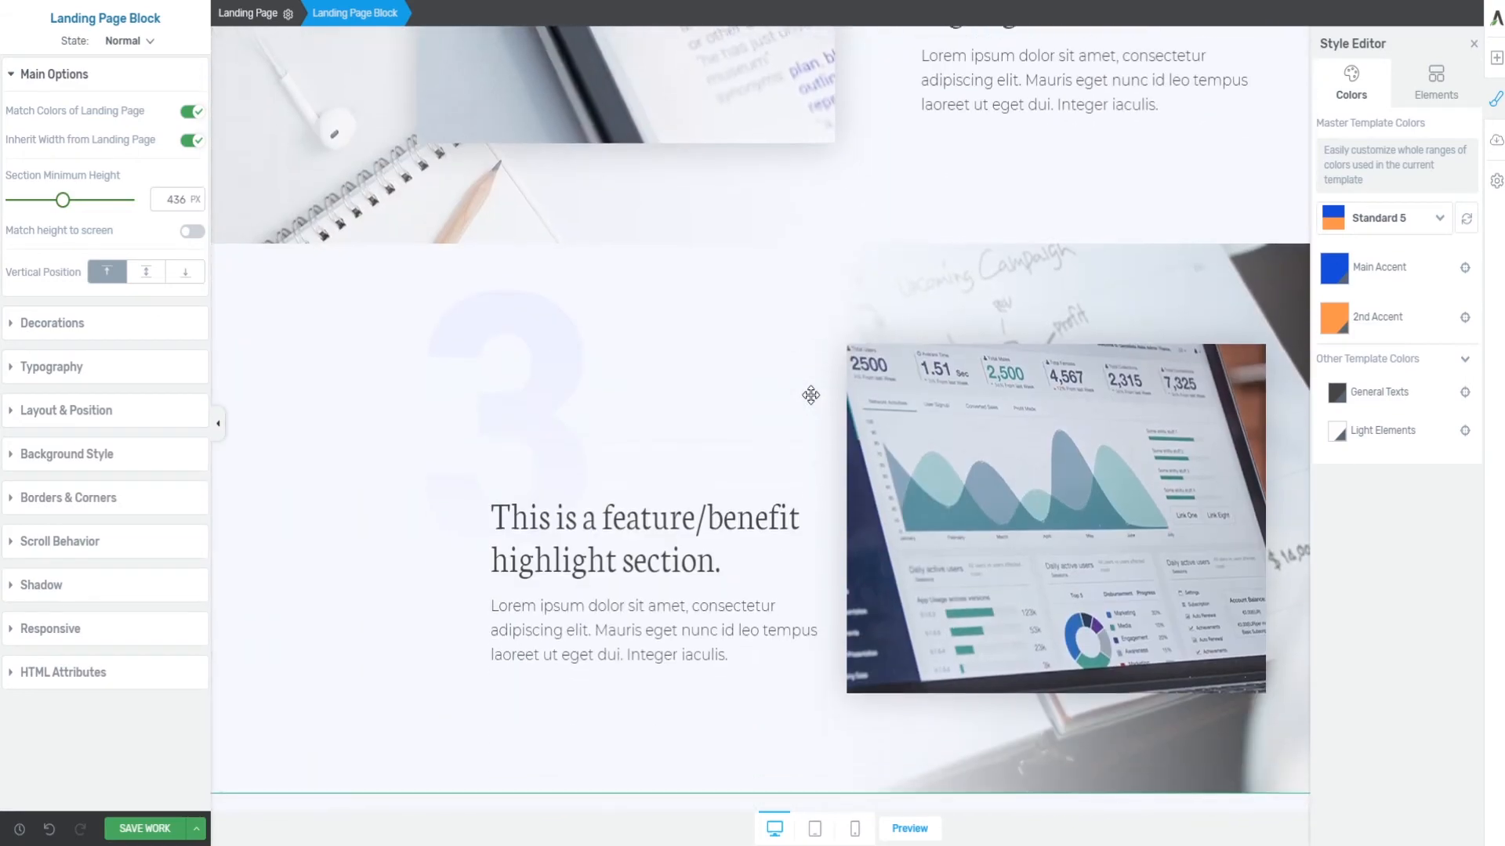
scroll(760, 413, "up", 7)
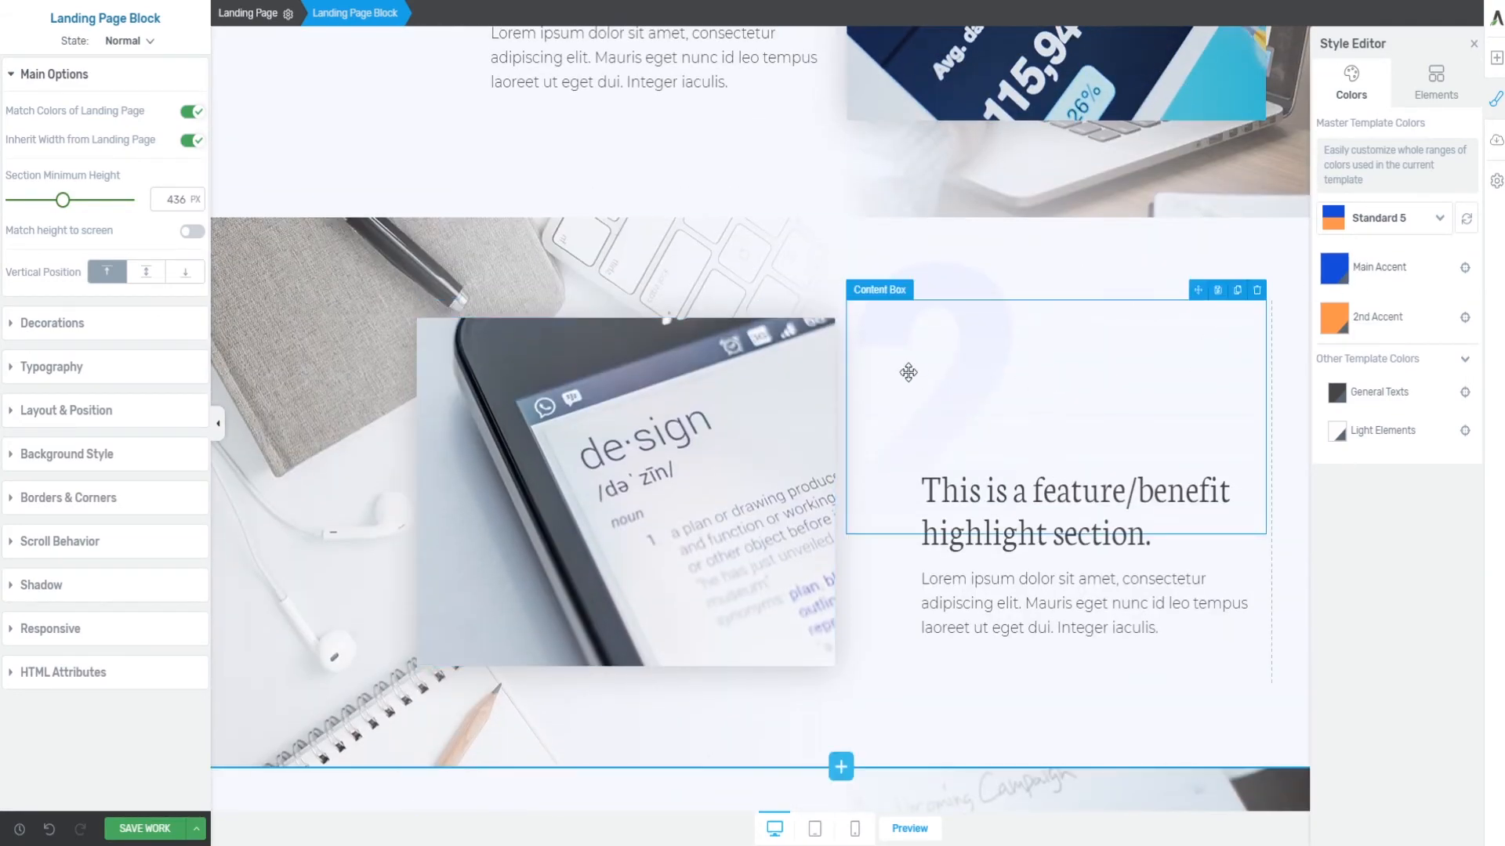
scroll(905, 372, "down", 10)
scroll(907, 370, "up", 8)
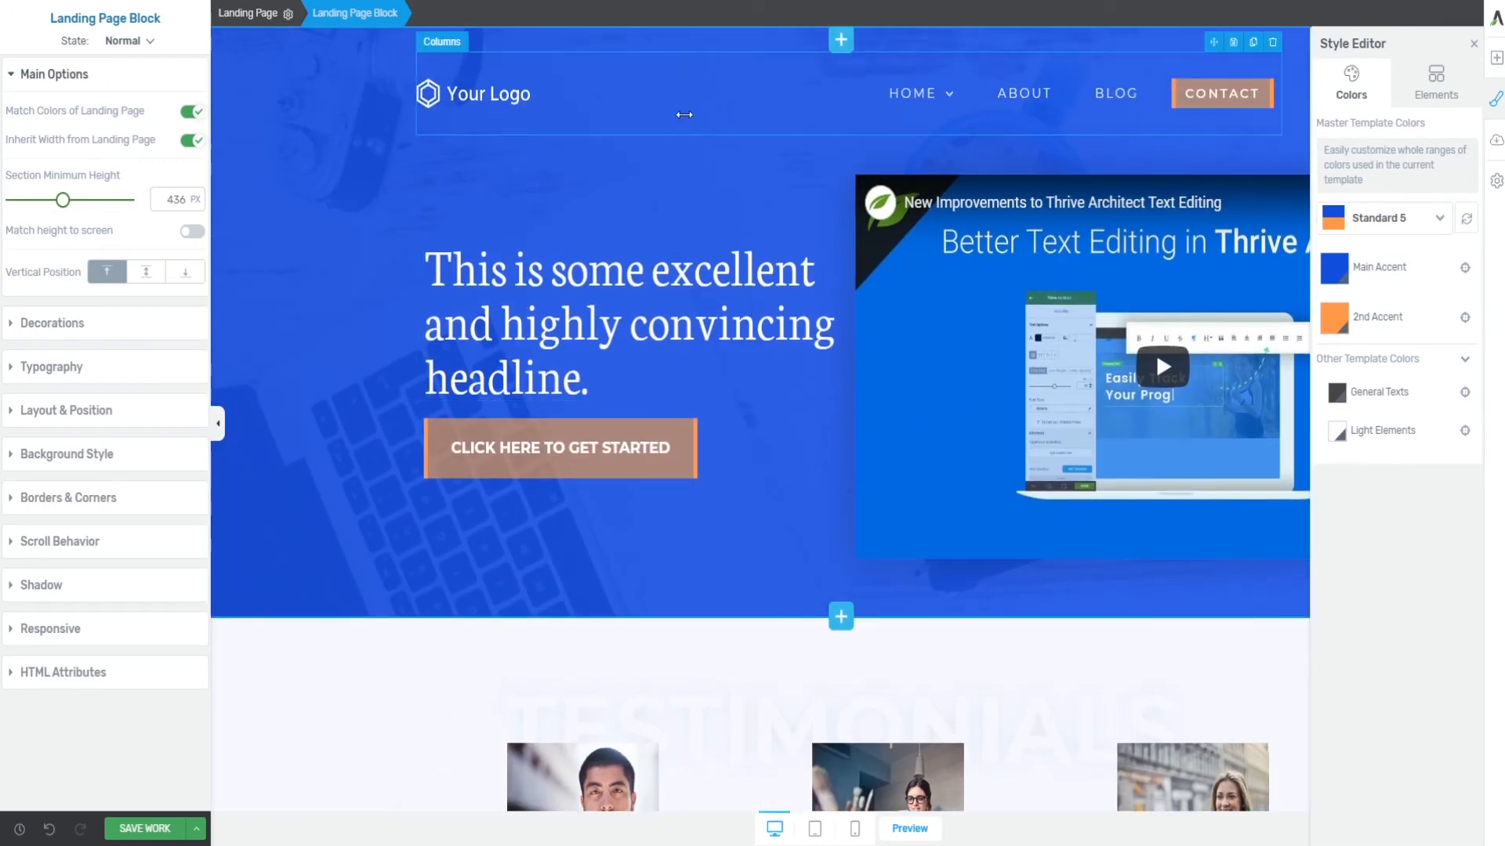
- Change the palette's 2nd Accent to the darker orange #bf6831 and close the Style Editor
left_click(1334, 325)
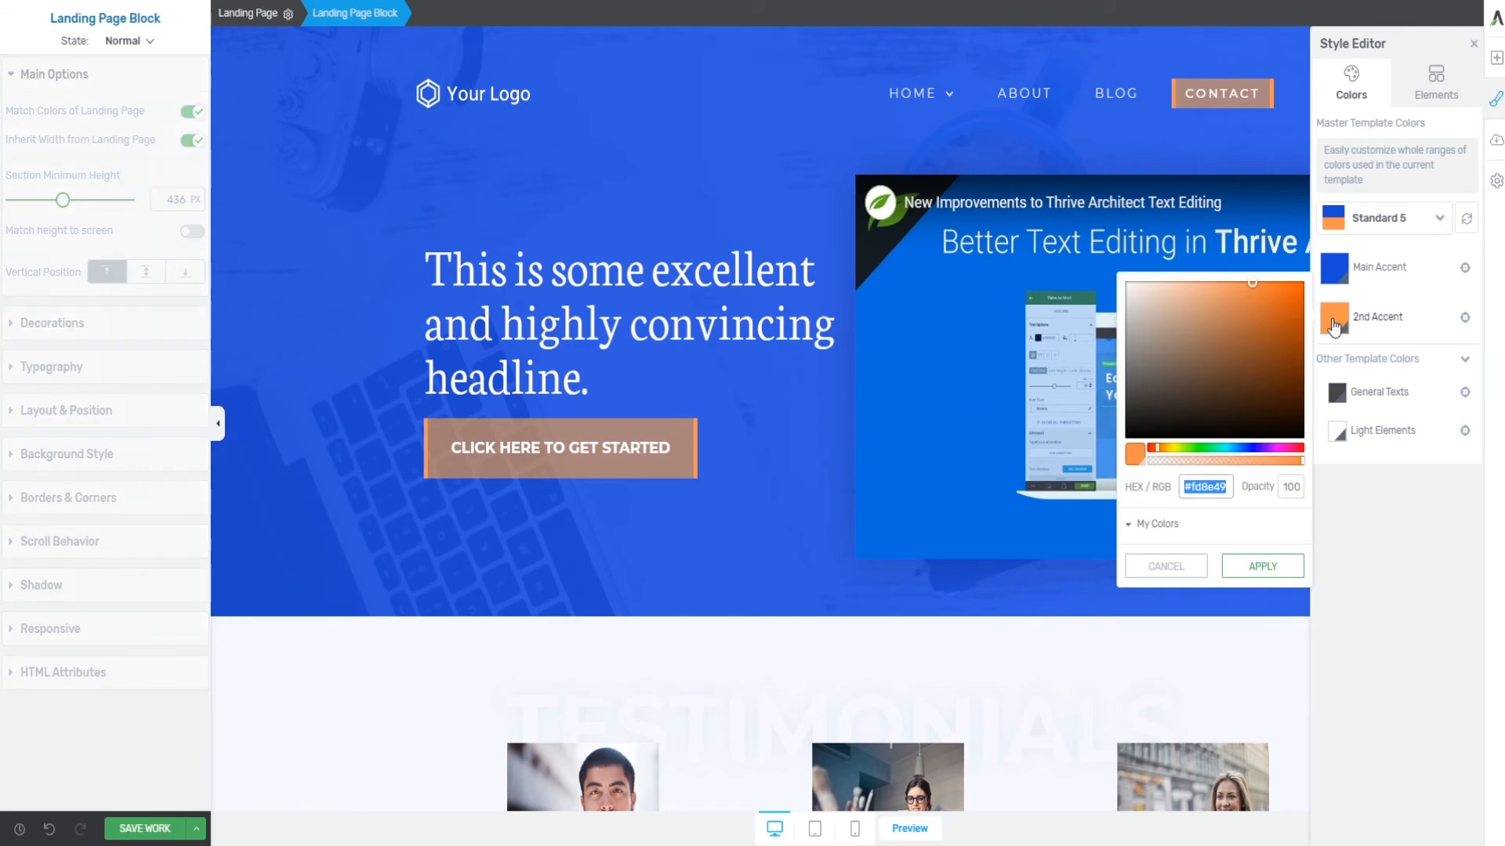
left_click_drag(1243, 398, 1257, 306)
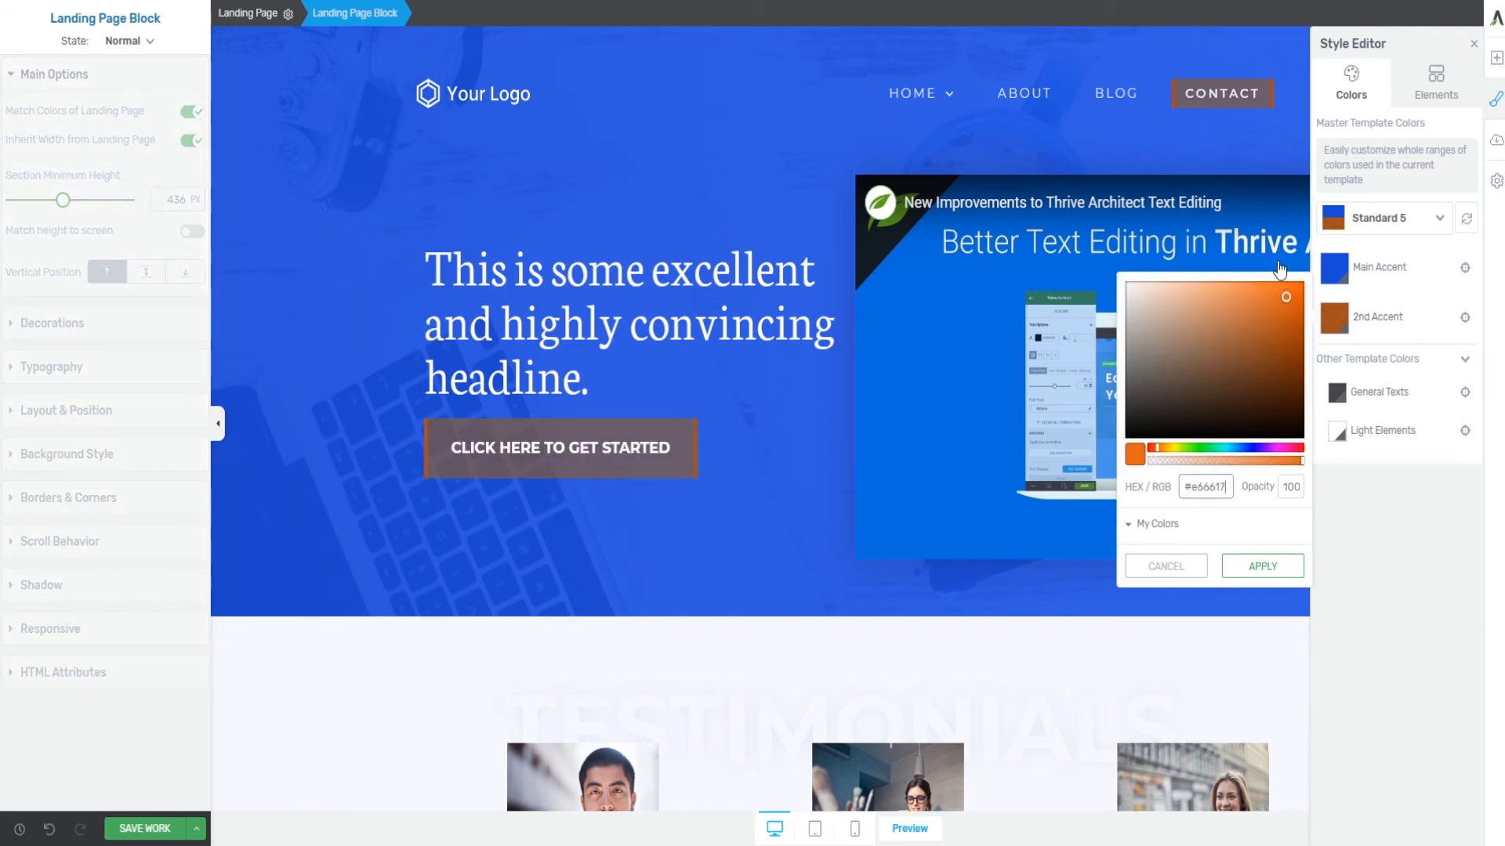
left_click(1257, 320)
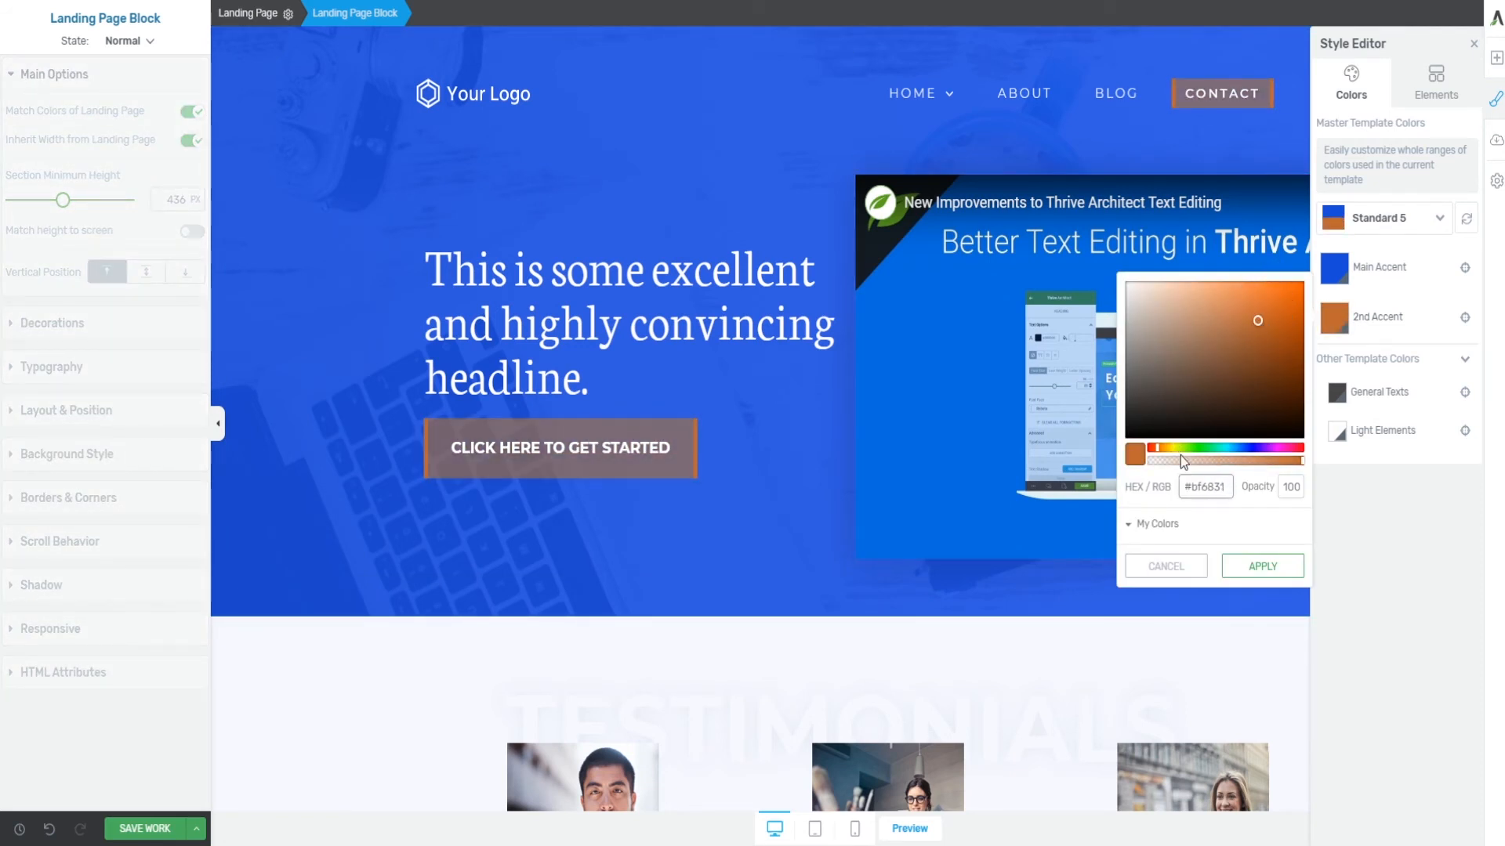
left_click(1246, 582)
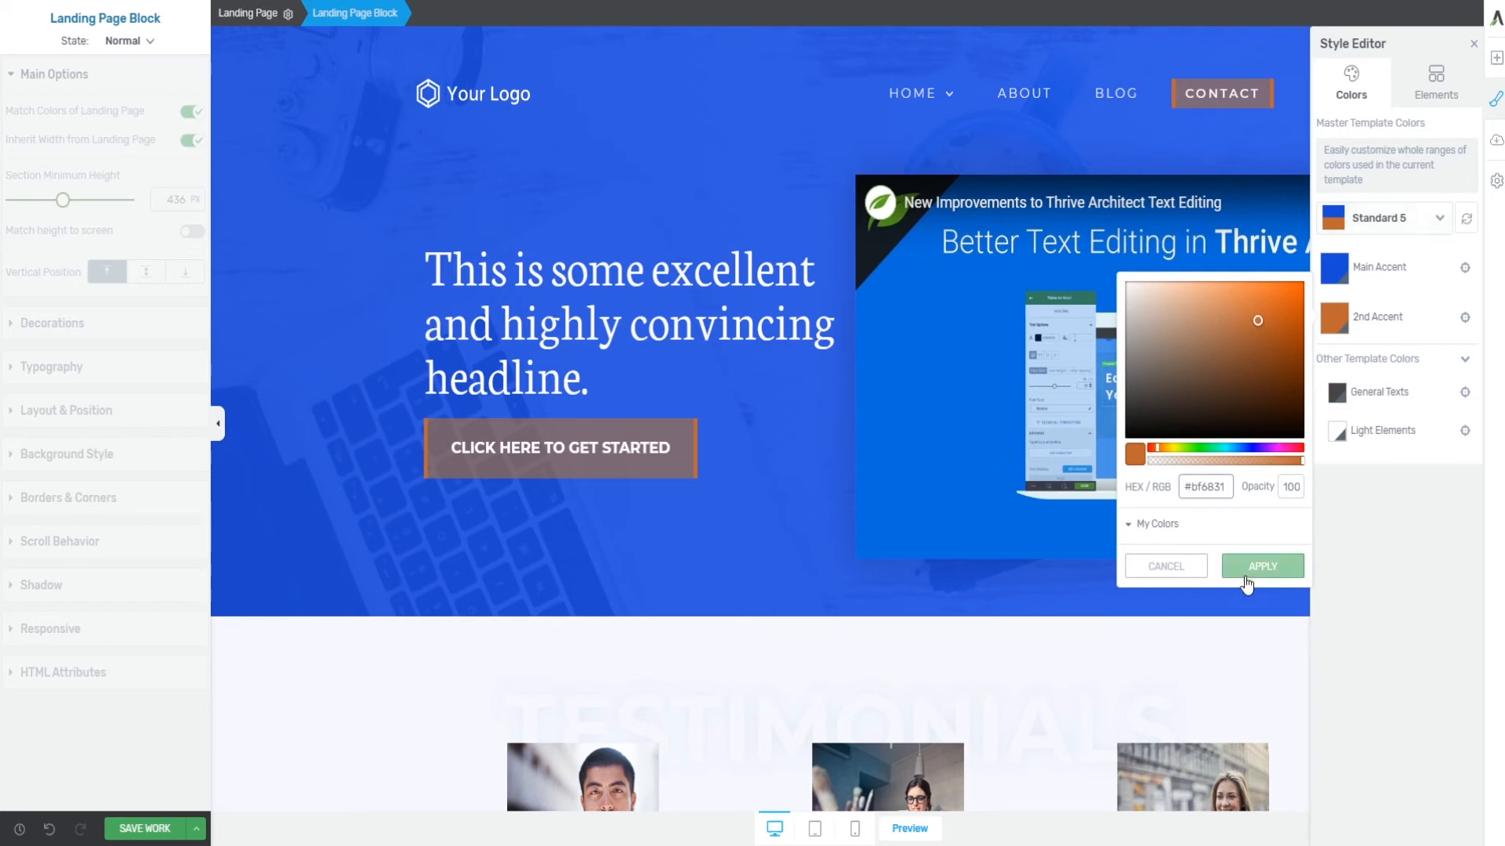
left_click(1399, 223)
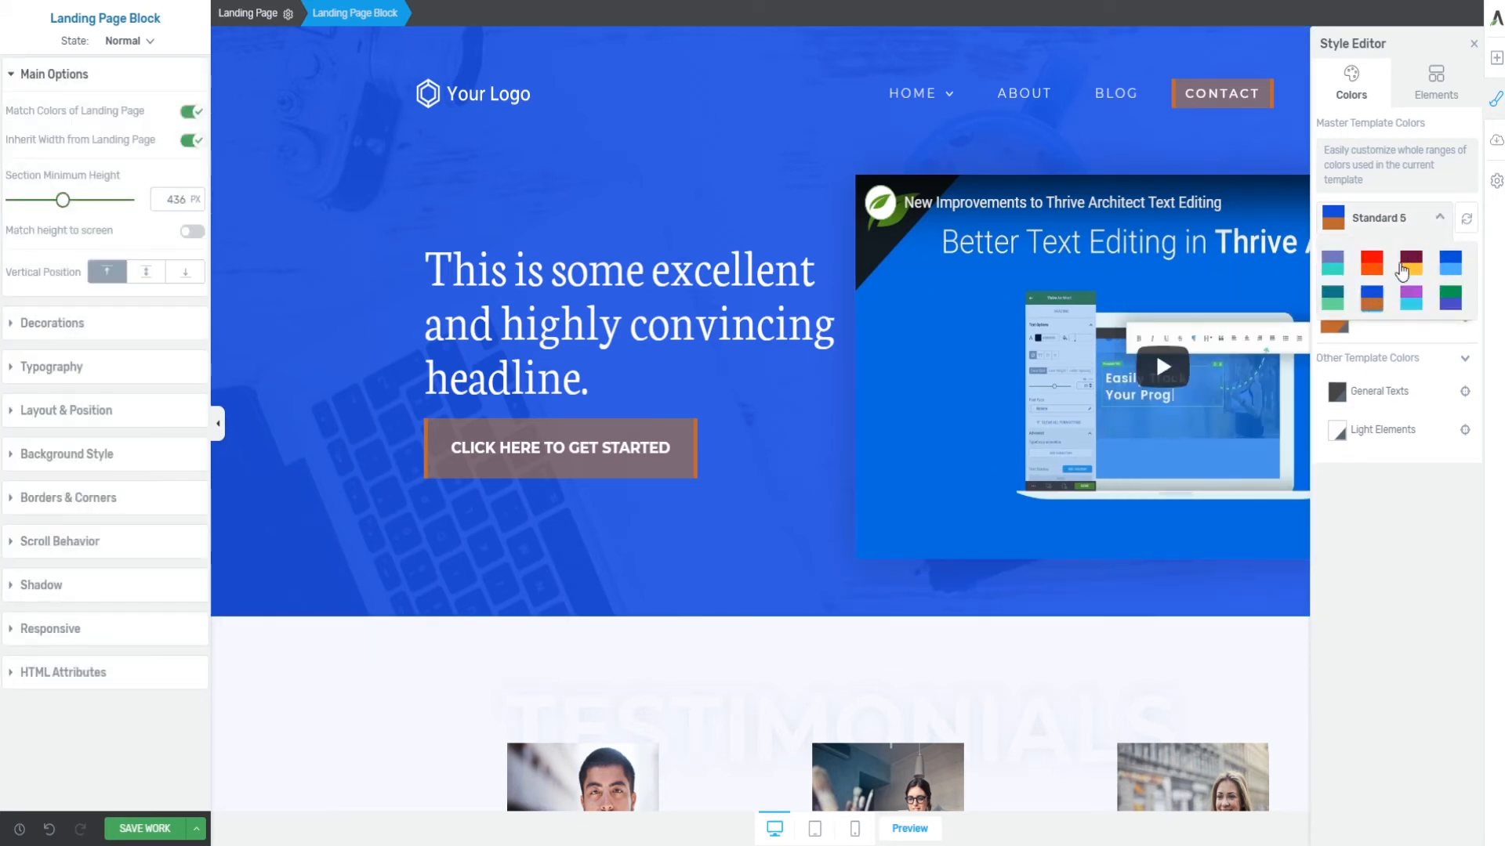
left_click(1334, 205)
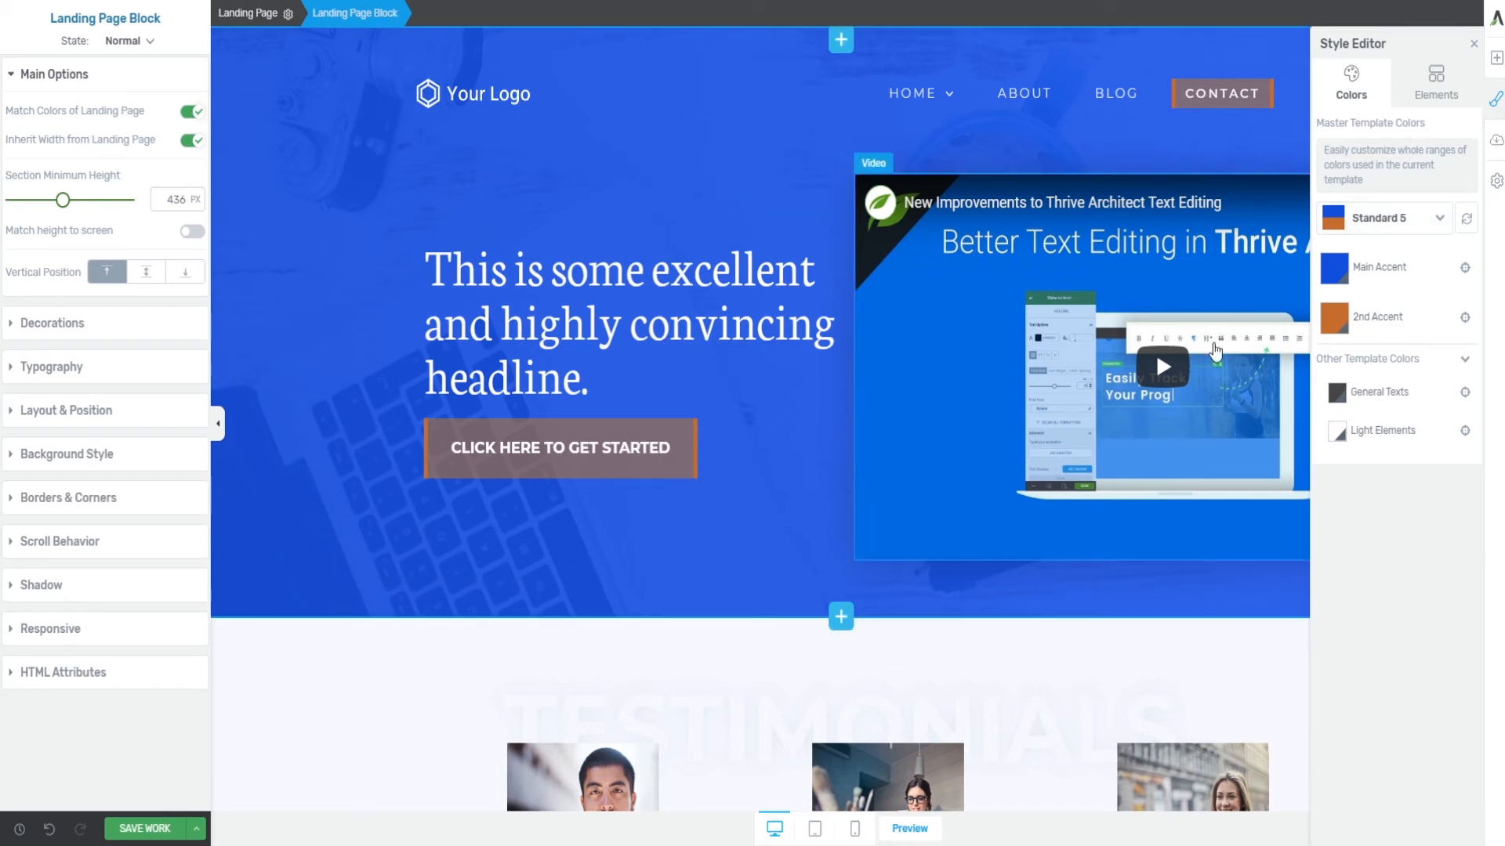
left_click(1495, 108)
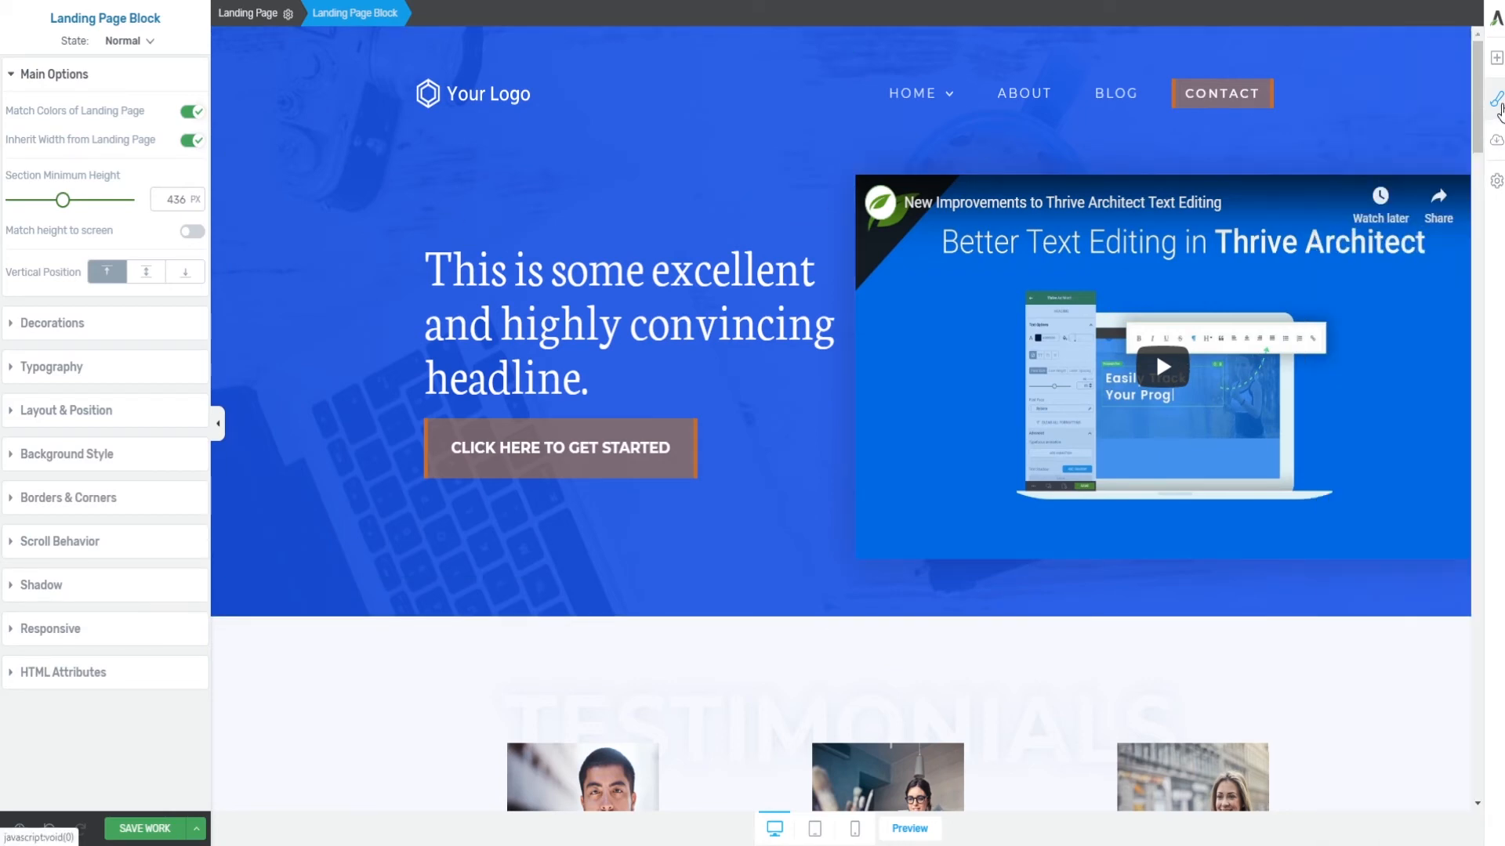
- Examine the recolored landing page from the hero area through all blocks to the footer
scroll(799, 470, "down", 1)
scroll(774, 524, "down", 3)
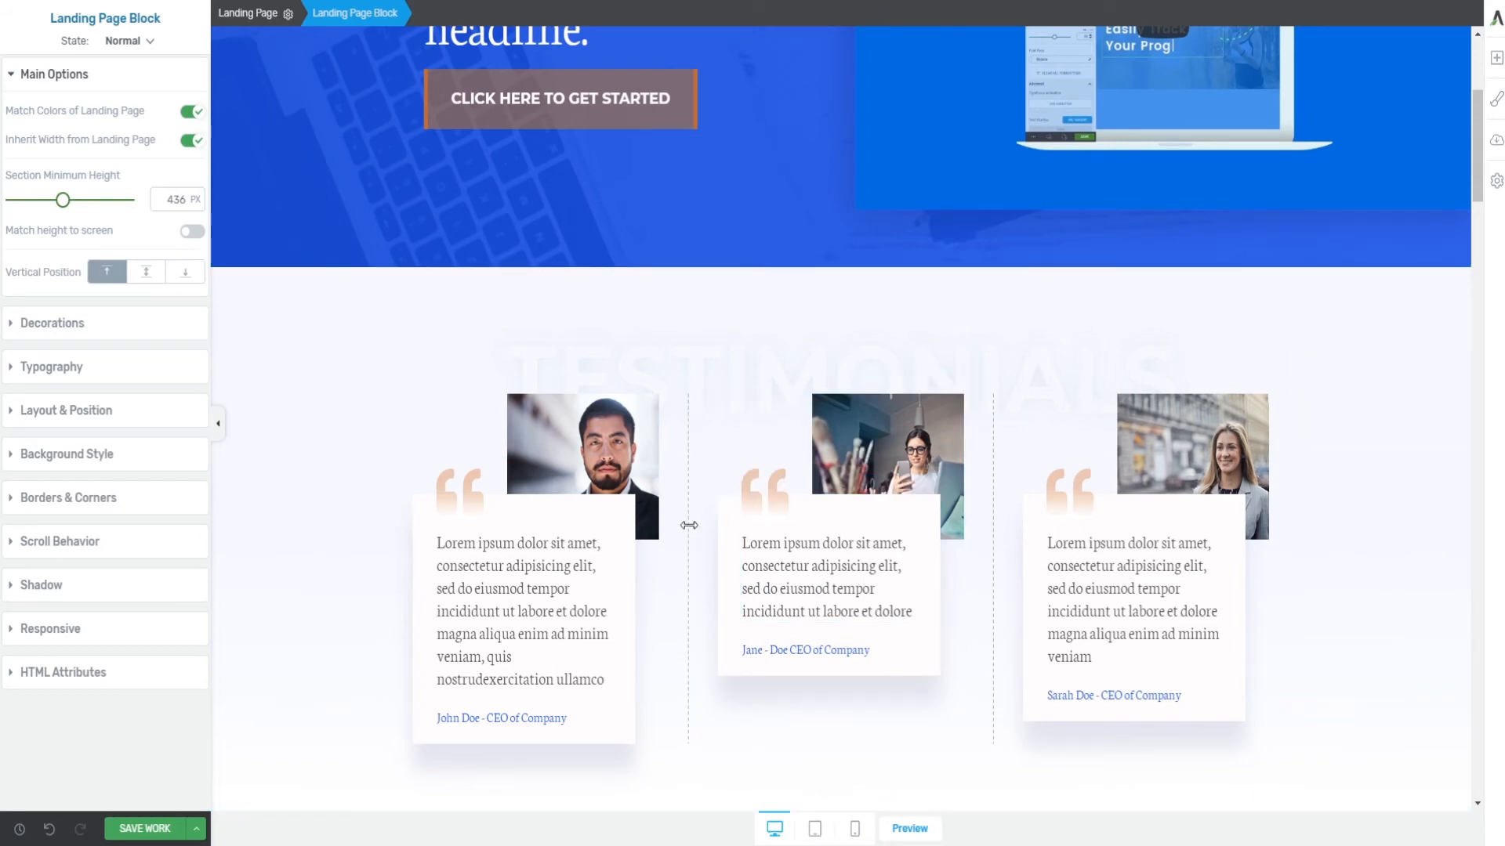
scroll(700, 553, "down", 14)
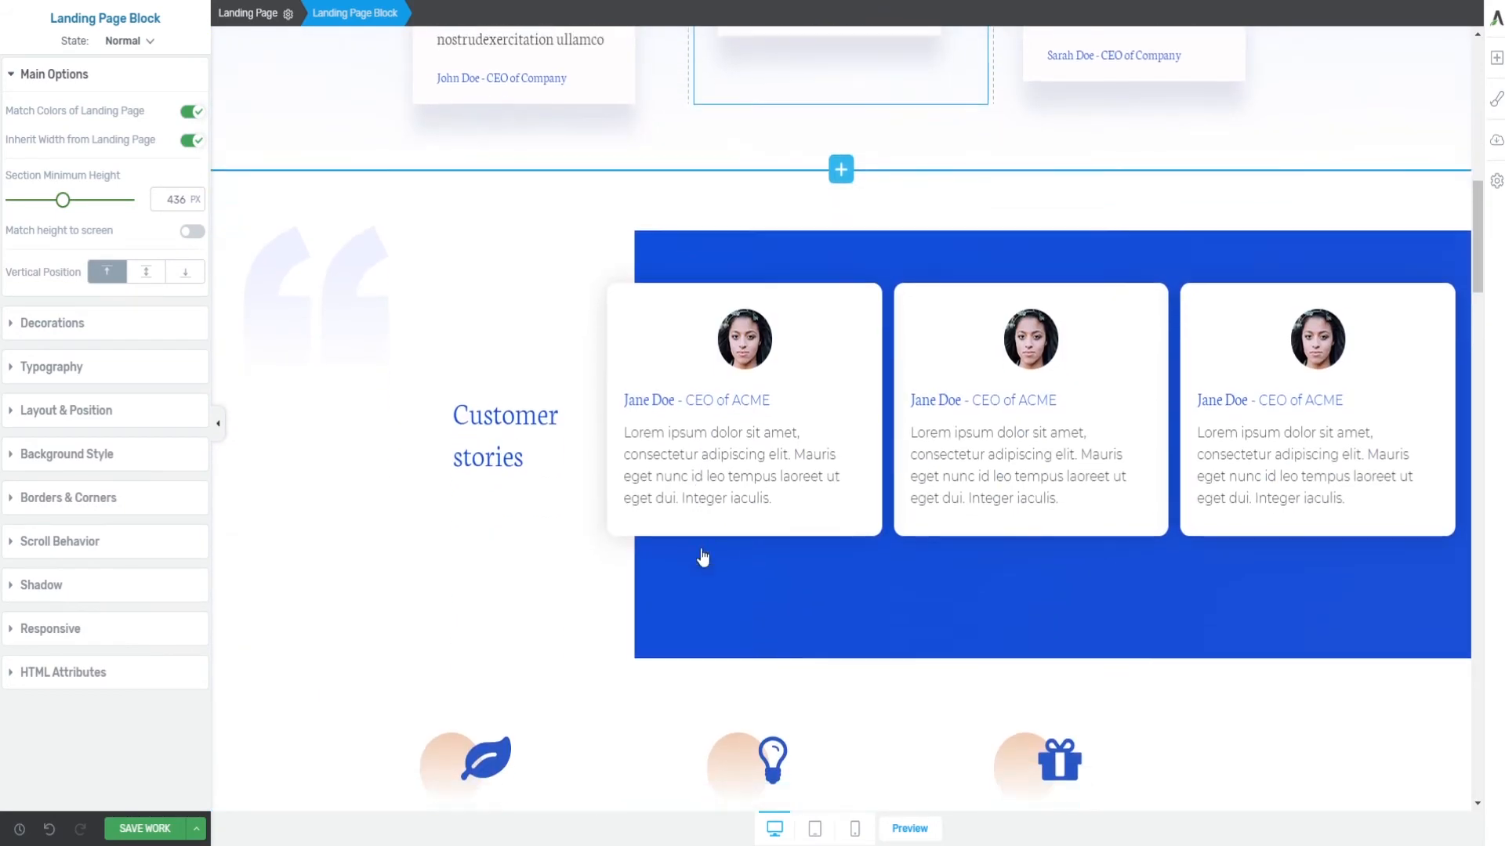
scroll(703, 558, "down", 1)
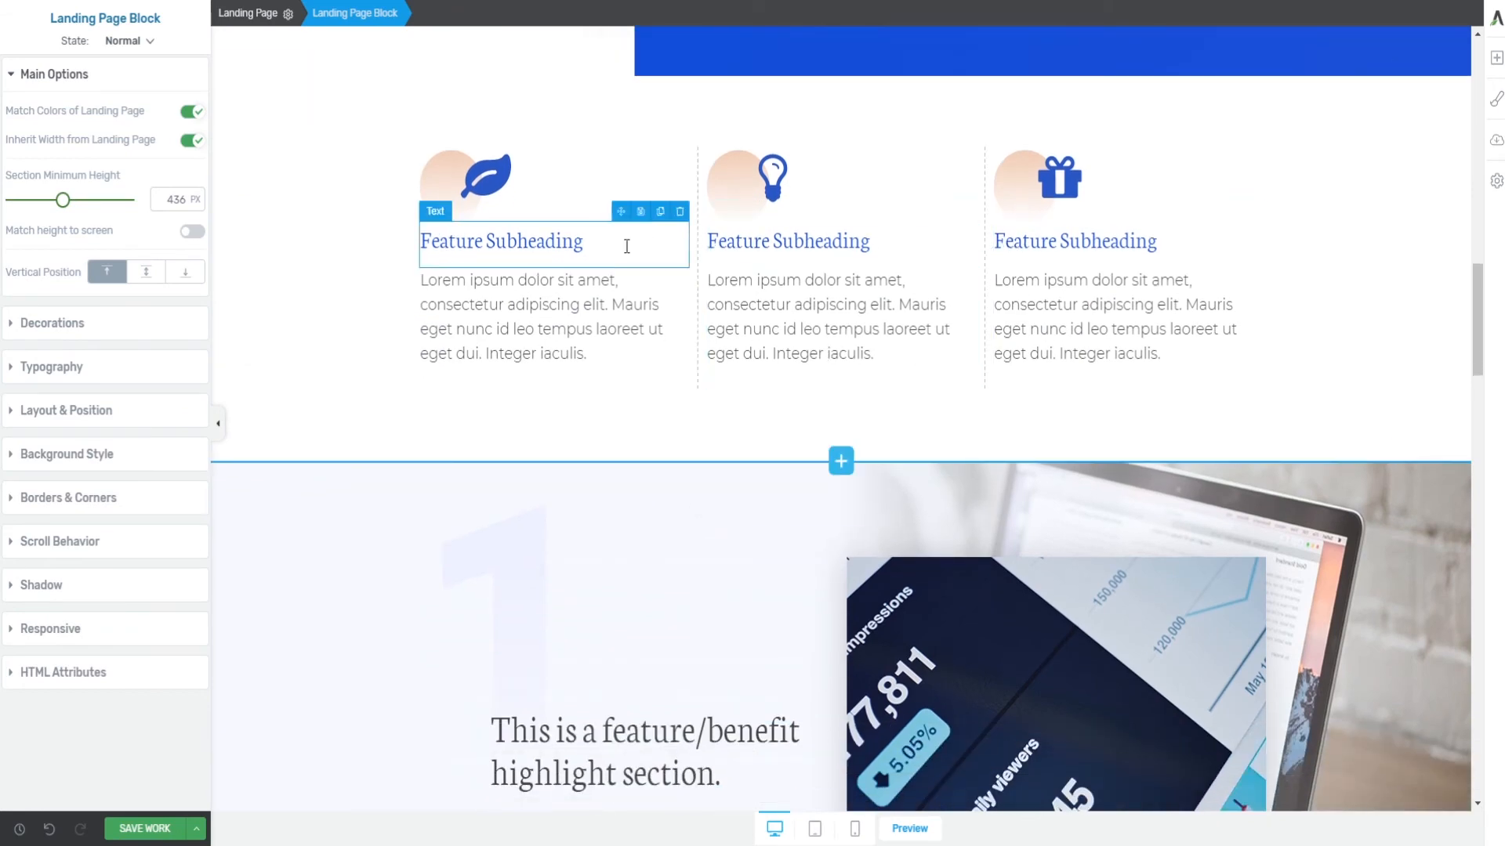
scroll(716, 507, "down", 8)
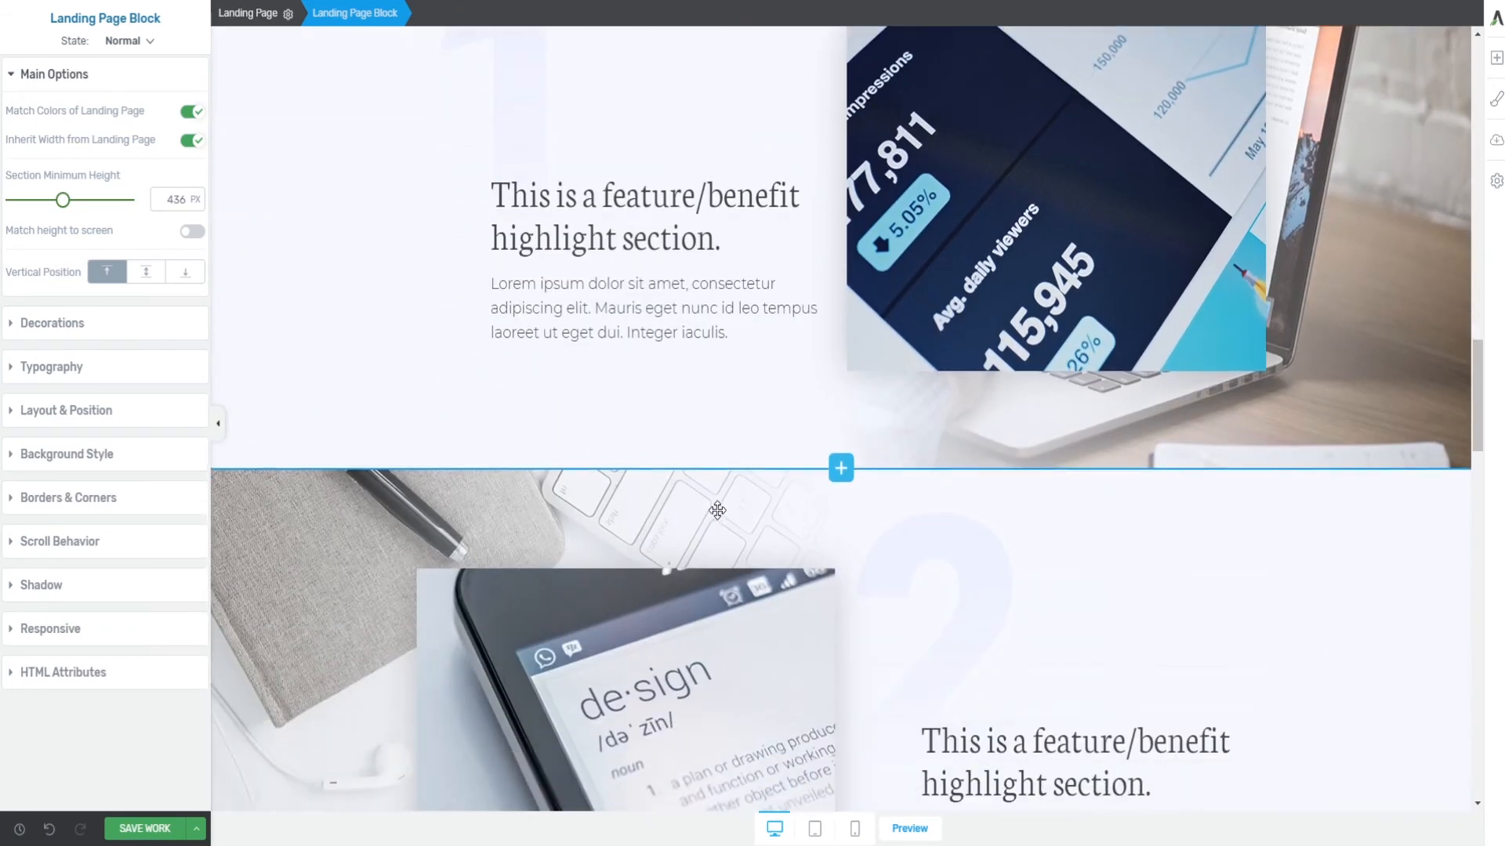
scroll(717, 510, "down", 13)
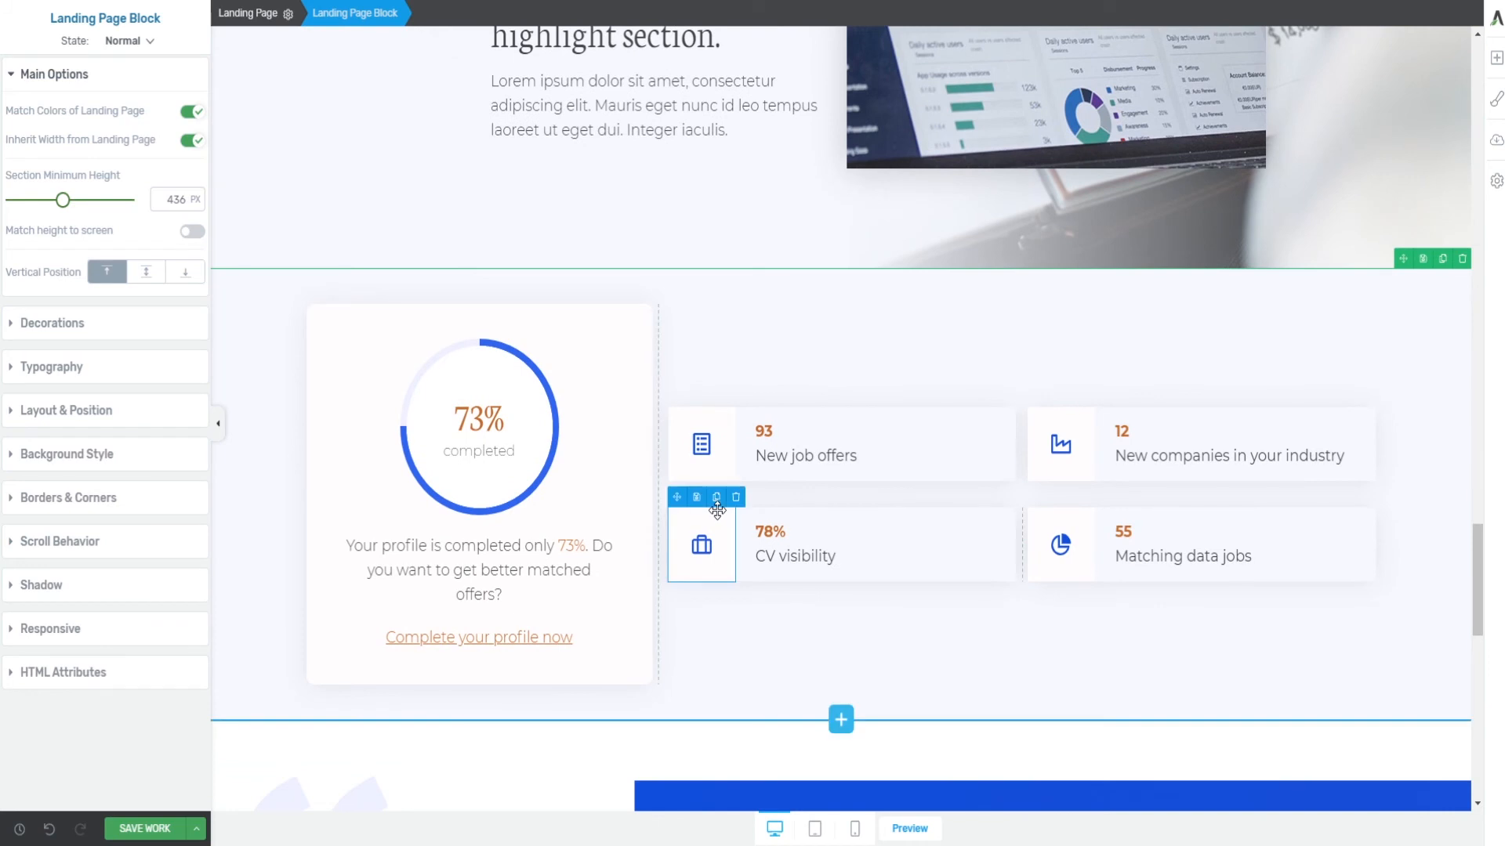
scroll(717, 510, "down", 2)
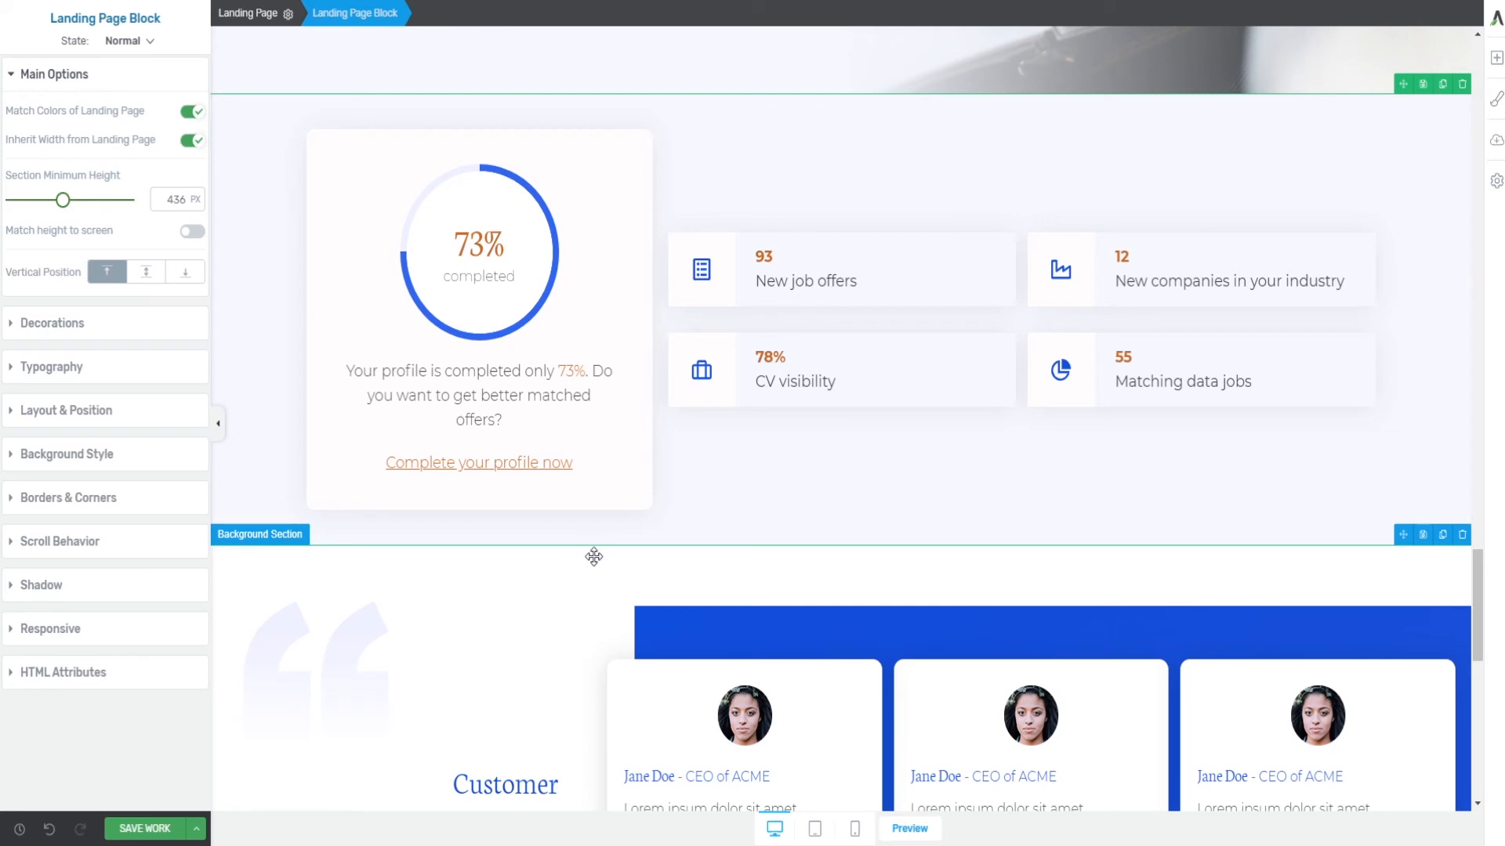
scroll(593, 556, "down", 4)
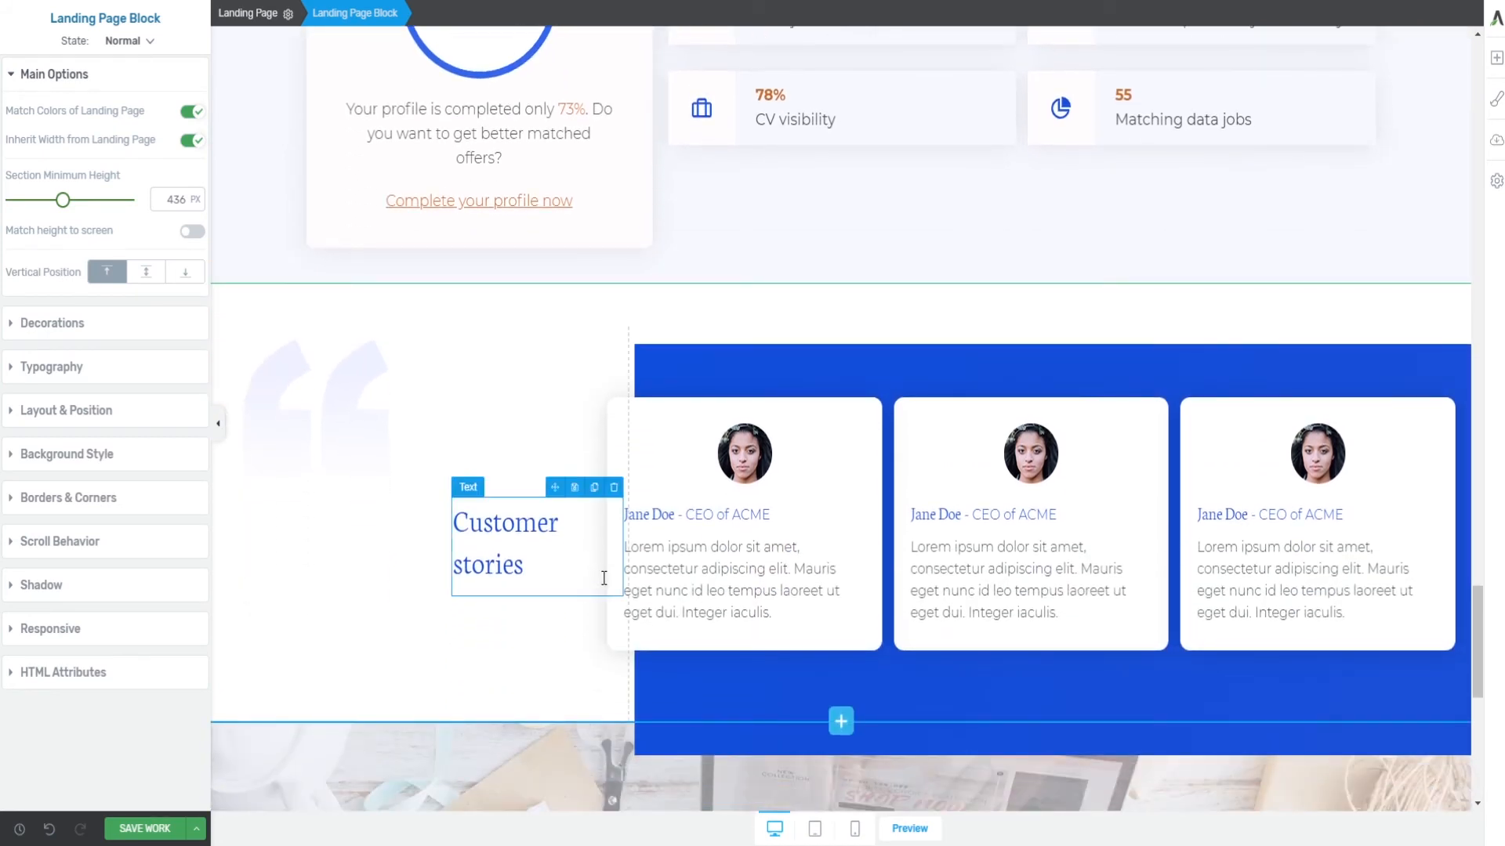
scroll(598, 661, "down", 8)
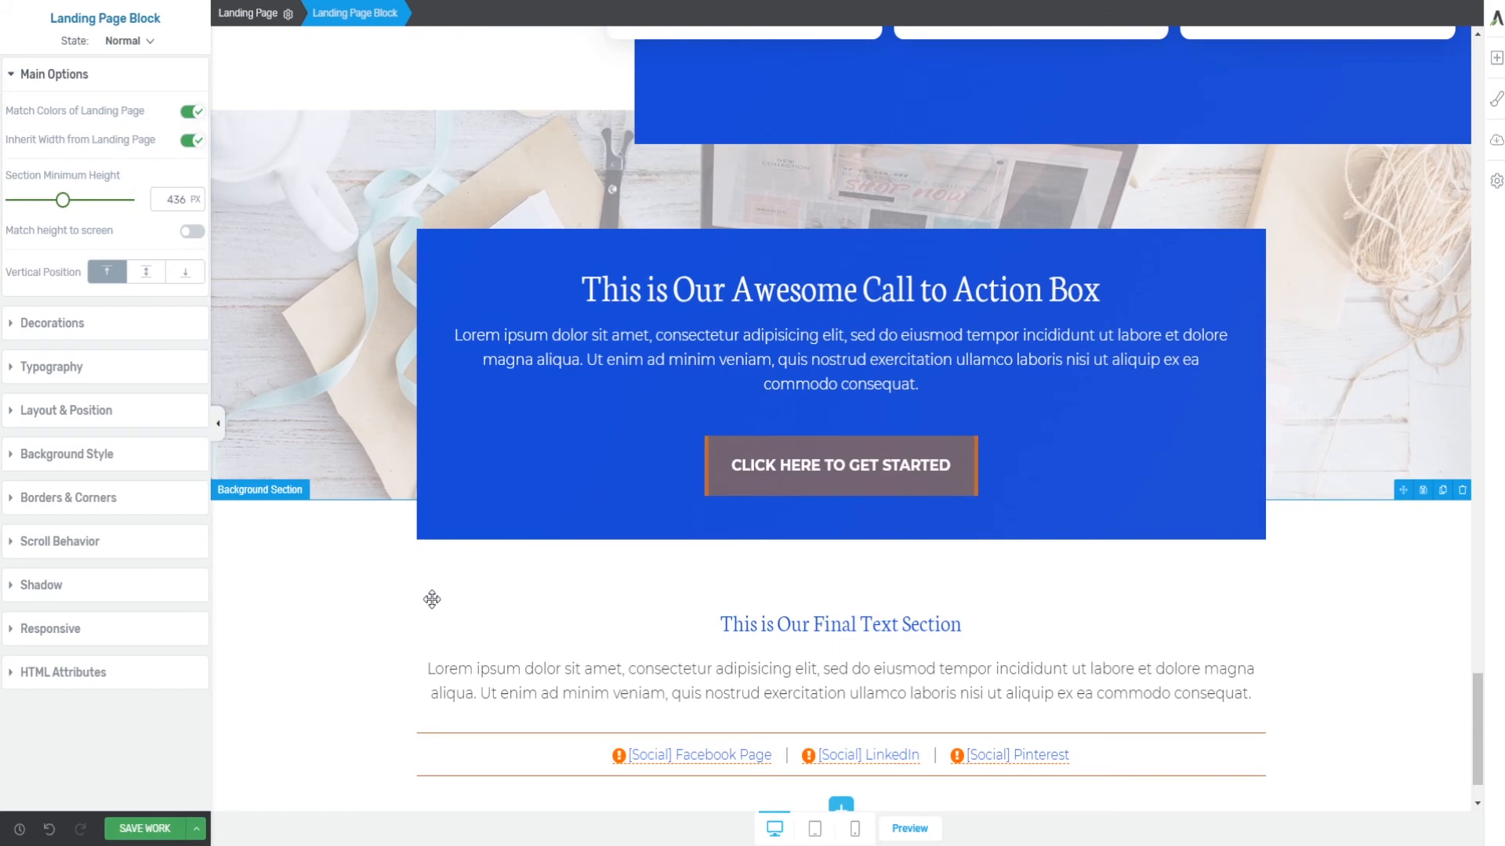
scroll(358, 619, "down", 1)
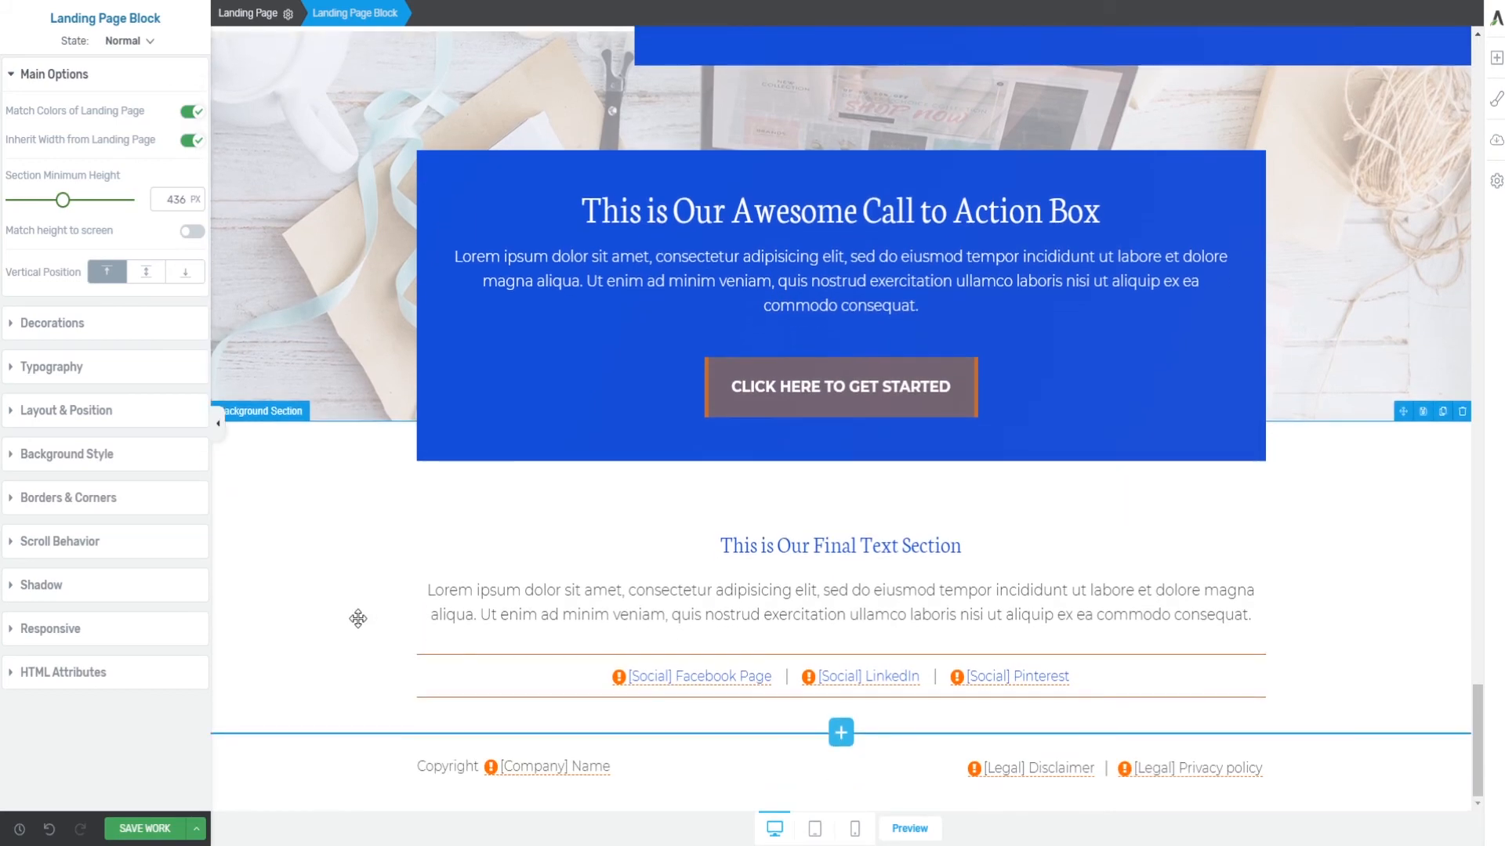
scroll(359, 619, "up", 15)
scroll(622, 557, "up", 15)
scroll(622, 557, "up", 10)
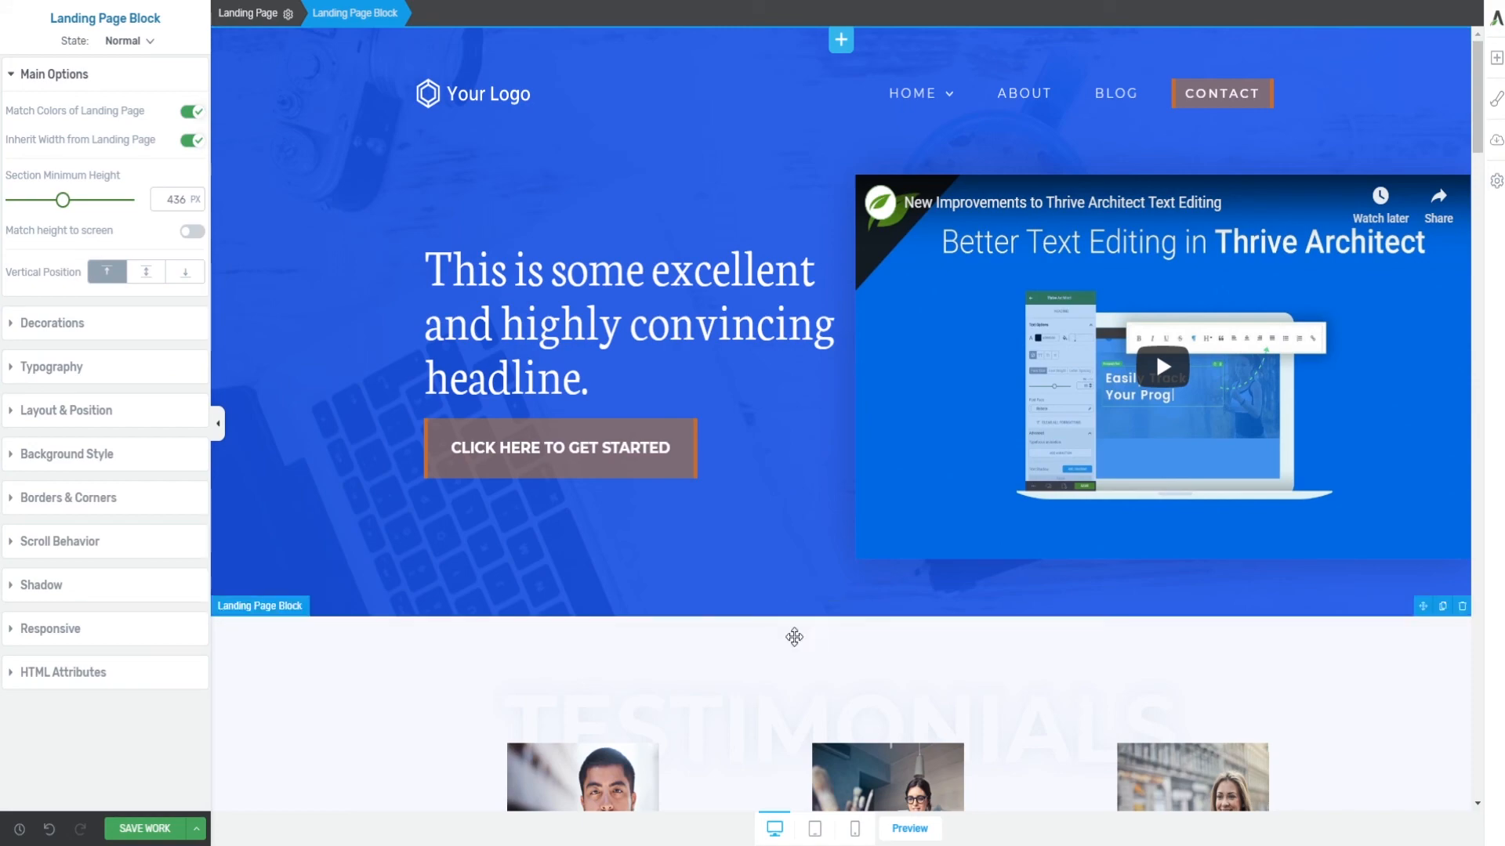
- Insert the "Services we can help you with" page block between the hero area and the Testimonials block
left_click(833, 619)
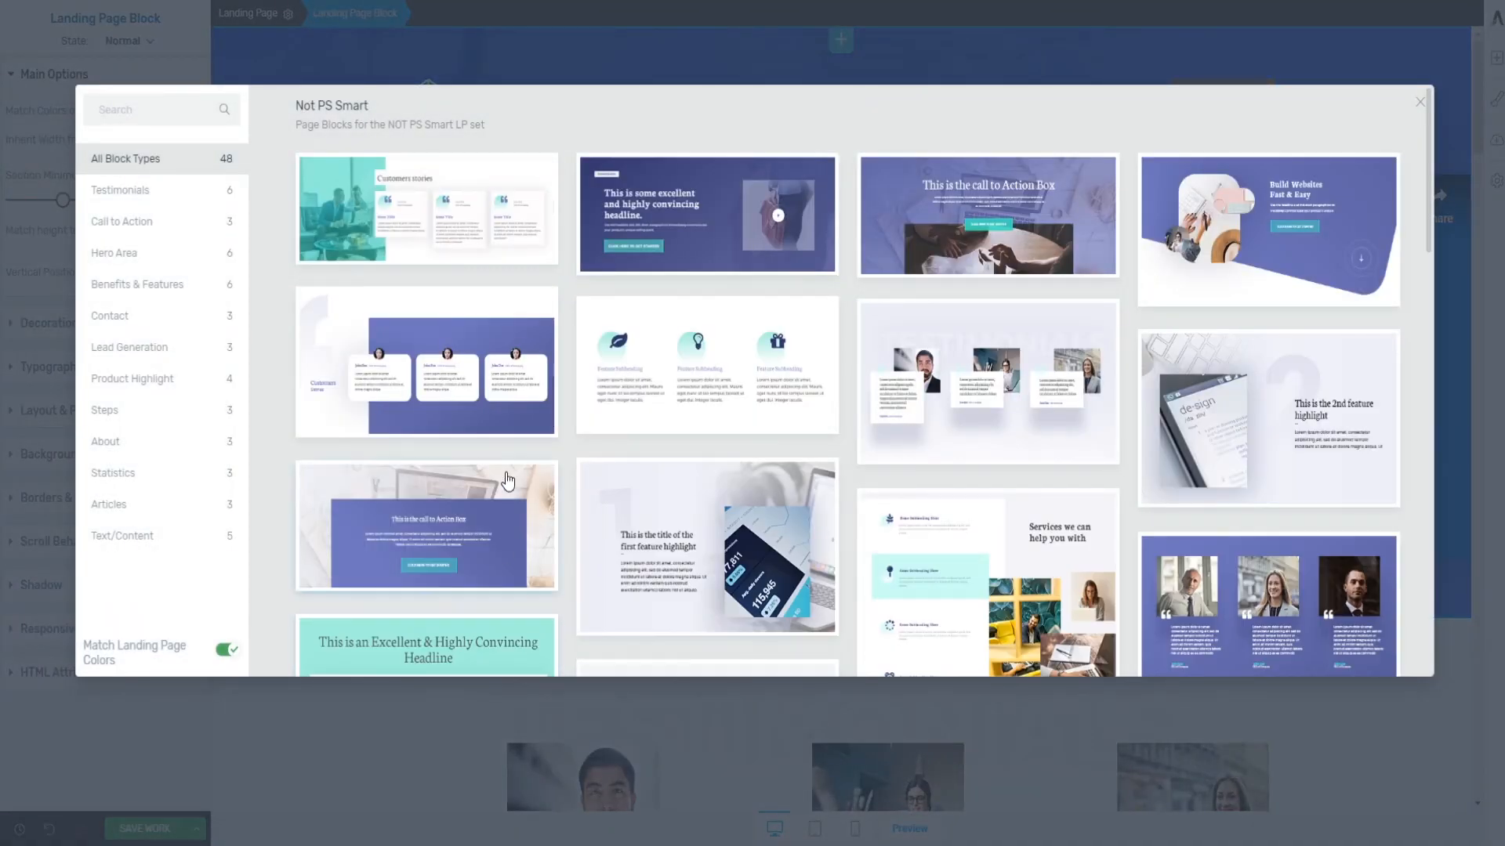
left_click(135, 349)
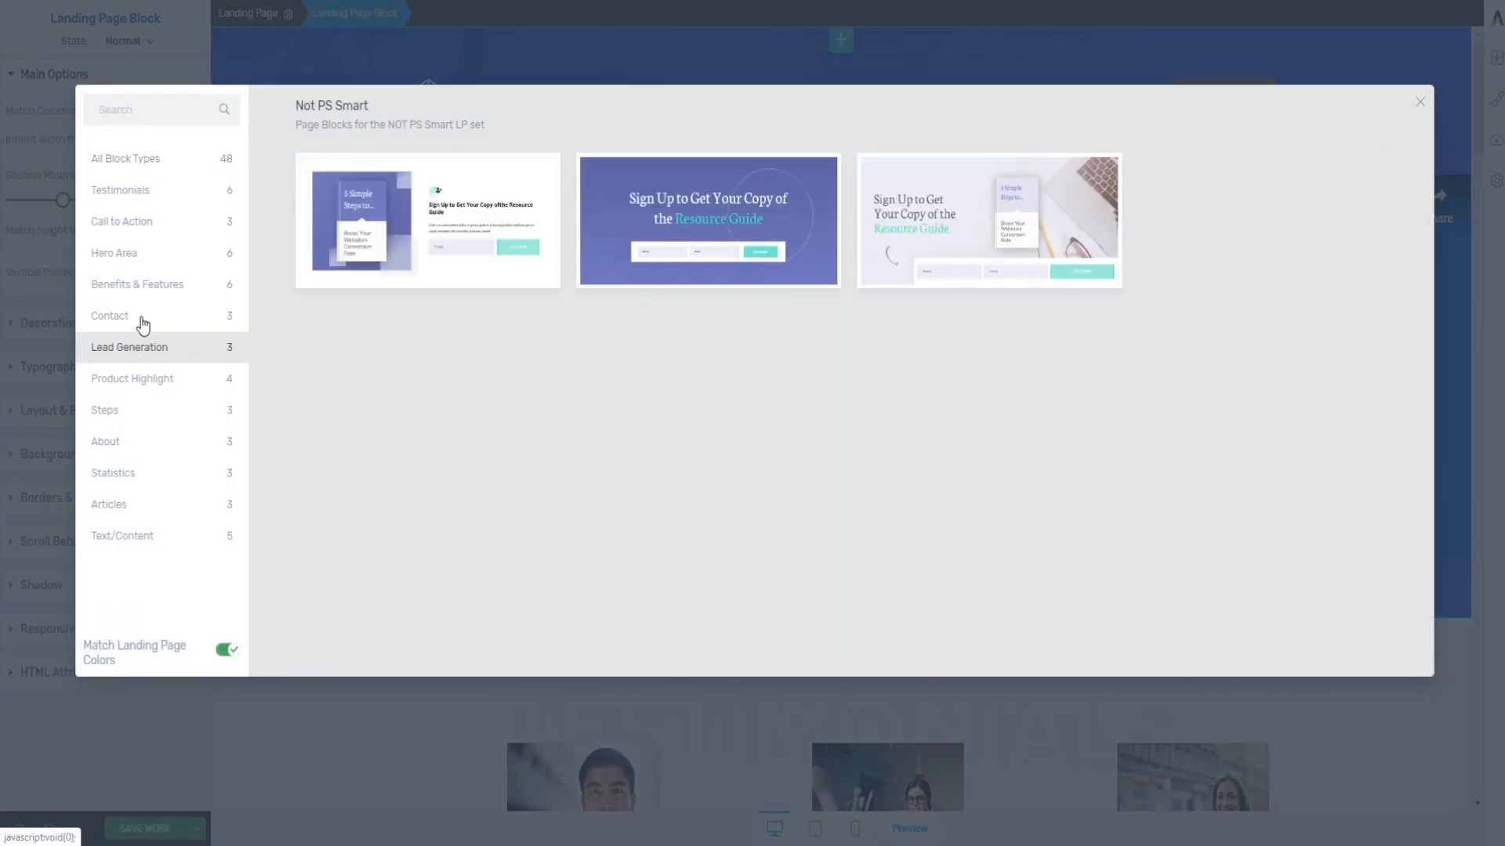
left_click(141, 317)
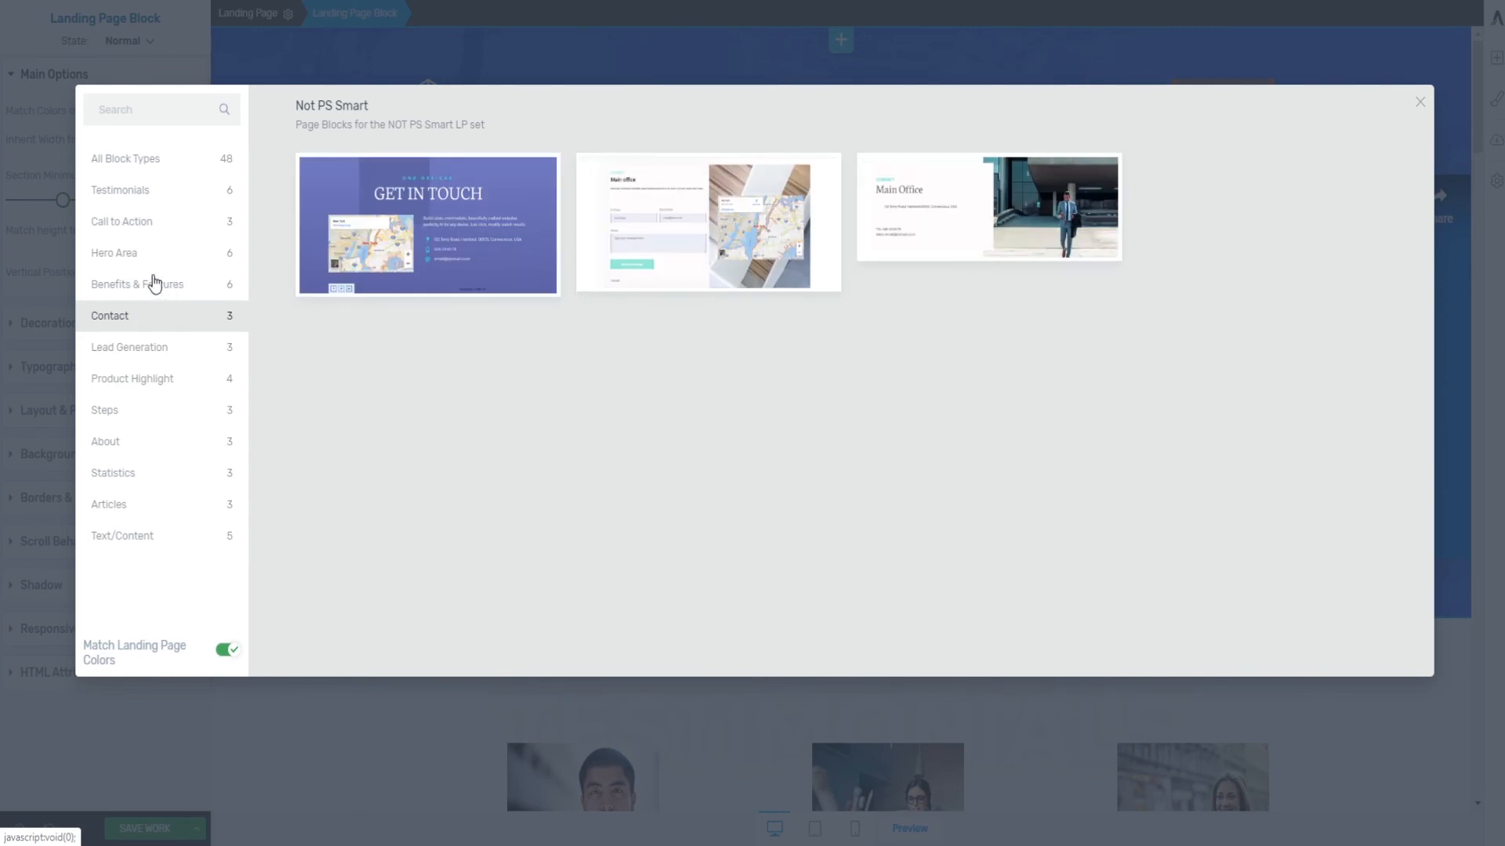
left_click(155, 284)
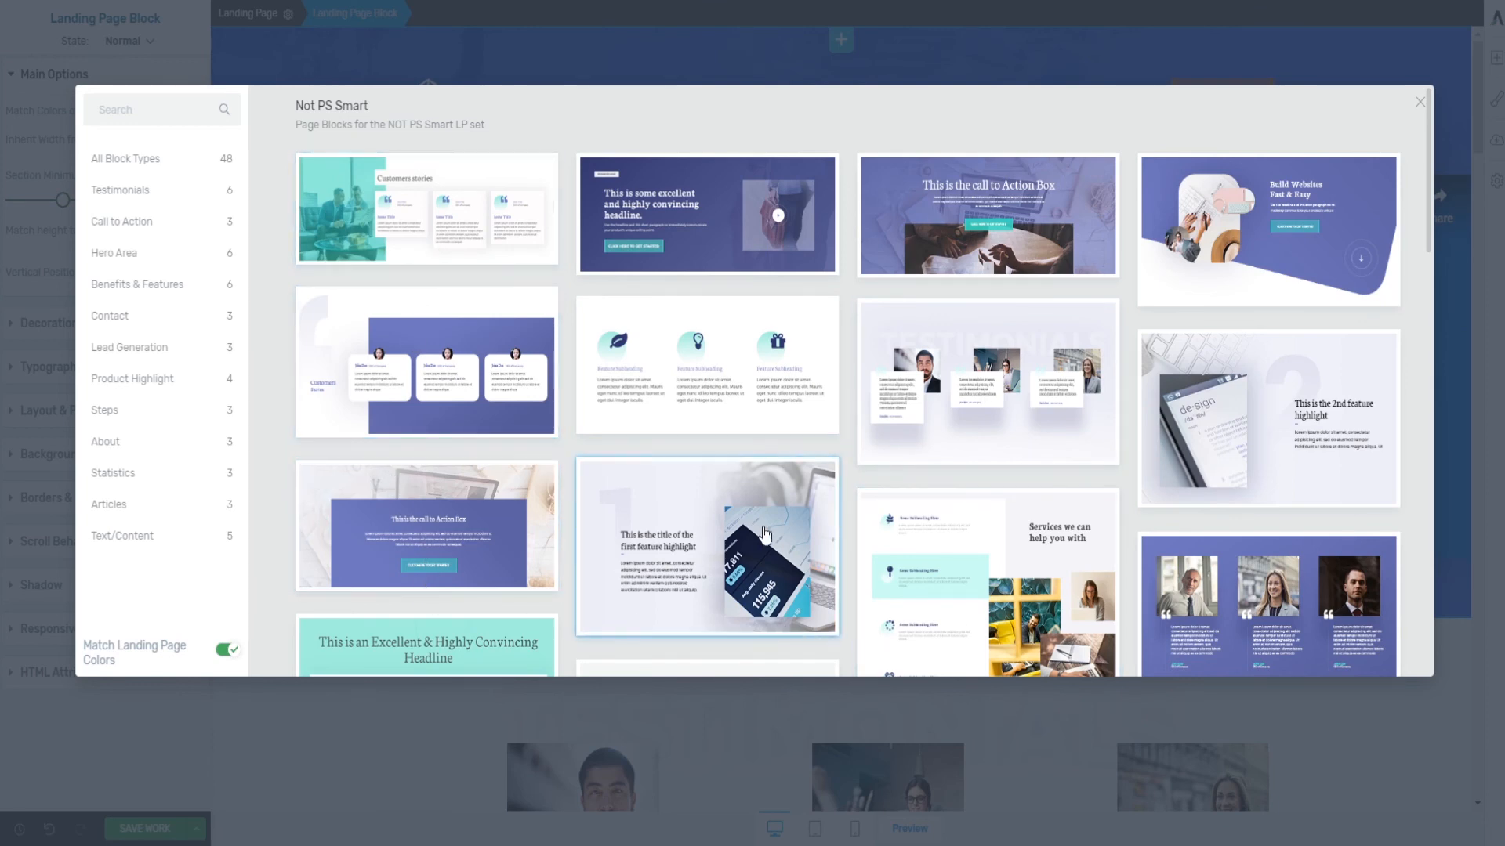
scroll(760, 536, "down", 5)
scroll(760, 536, "up", 5)
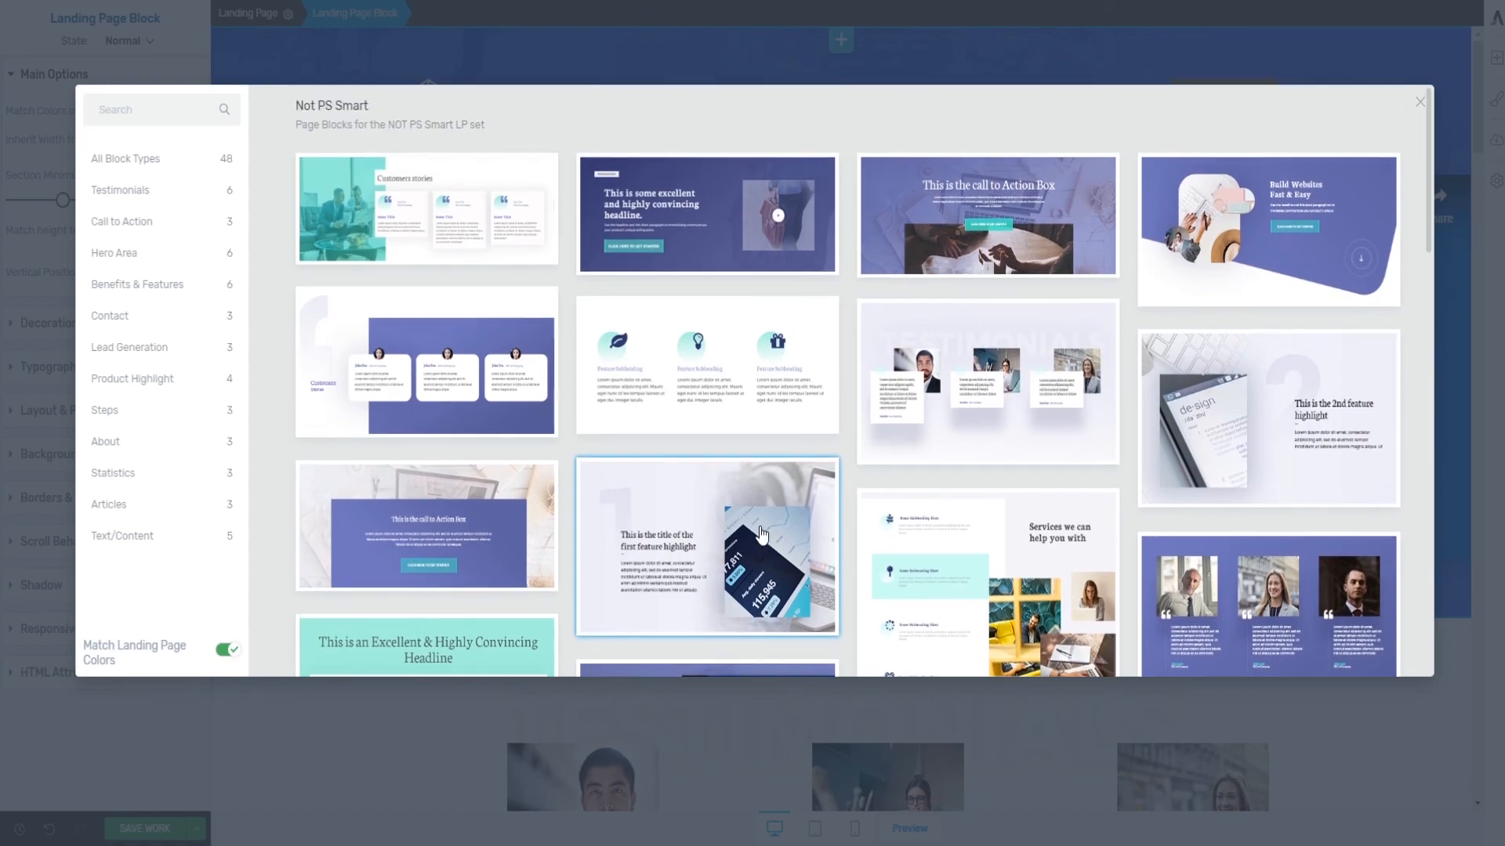
left_click(965, 576)
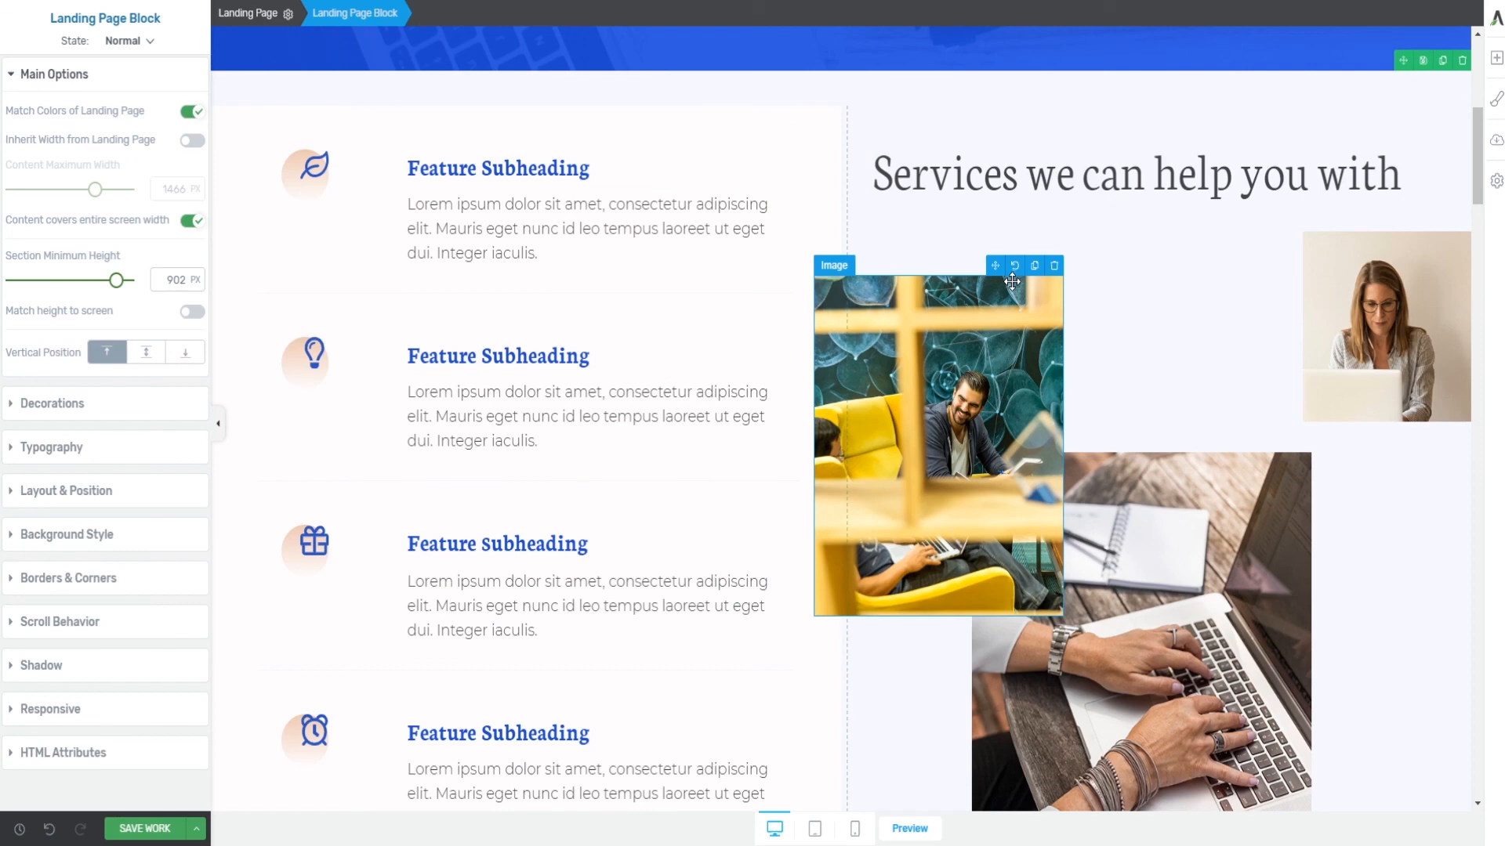
scroll(950, 203, "up", 7)
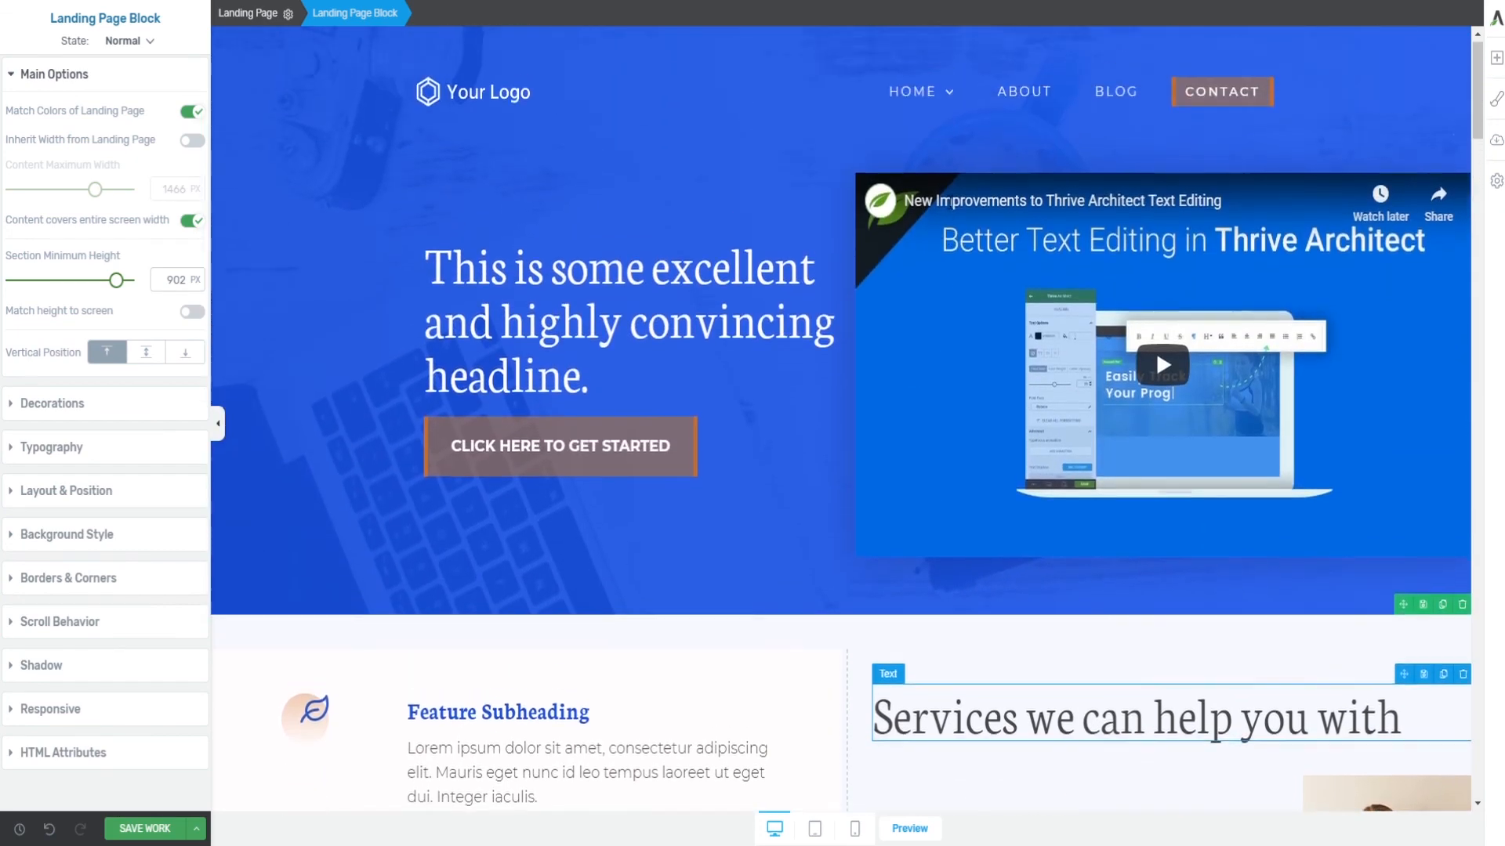